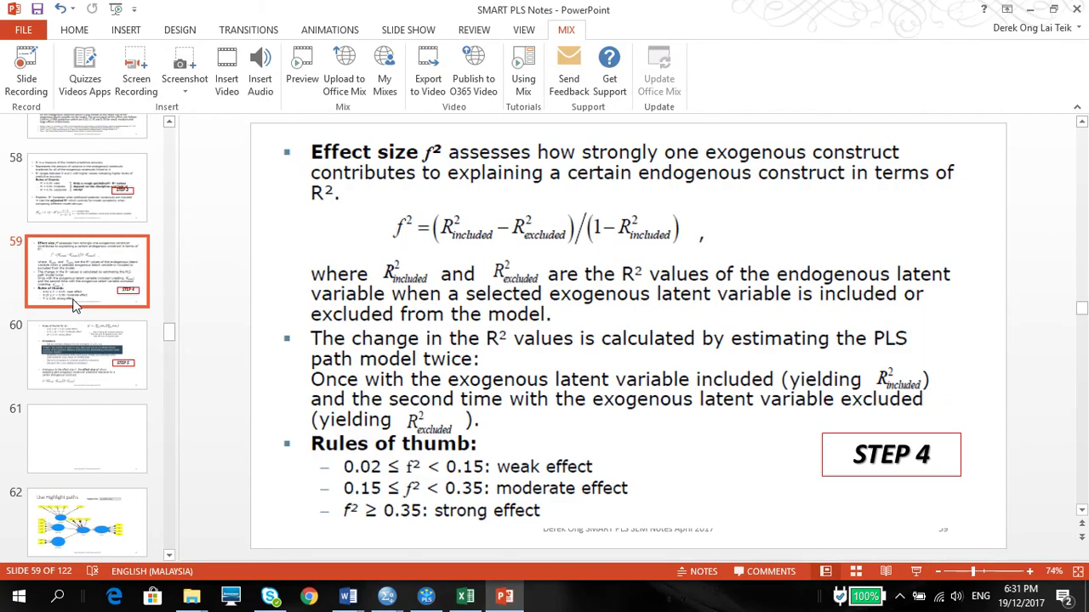
# - Run the PLS Algorithm on the Smartphone model, giving R² 0.447 for Attitude and 0.462 for Intention
pyautogui.click(428, 596)
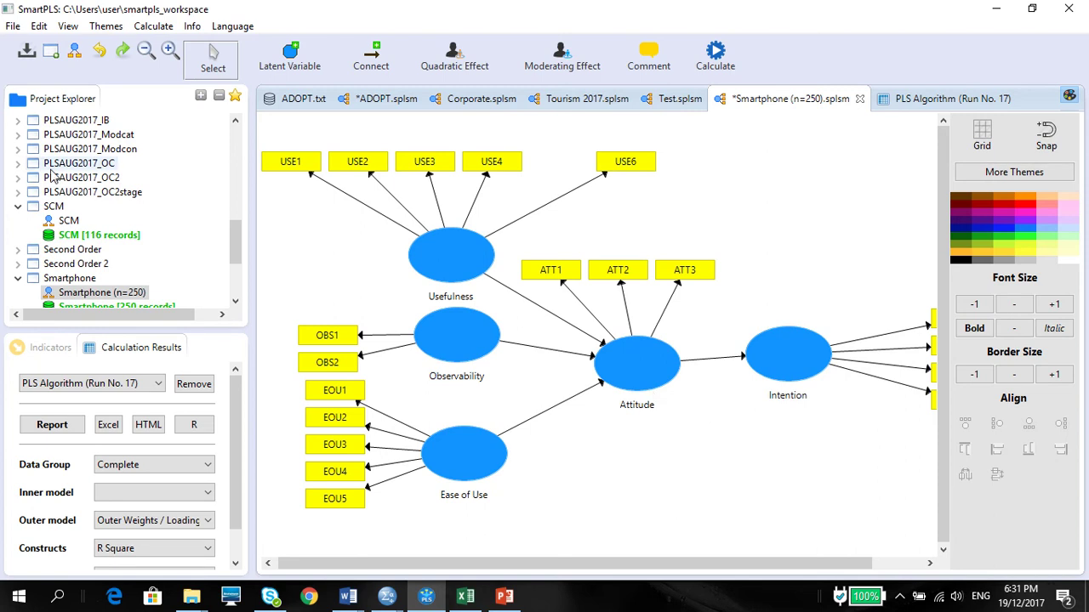
pyautogui.click(153, 26)
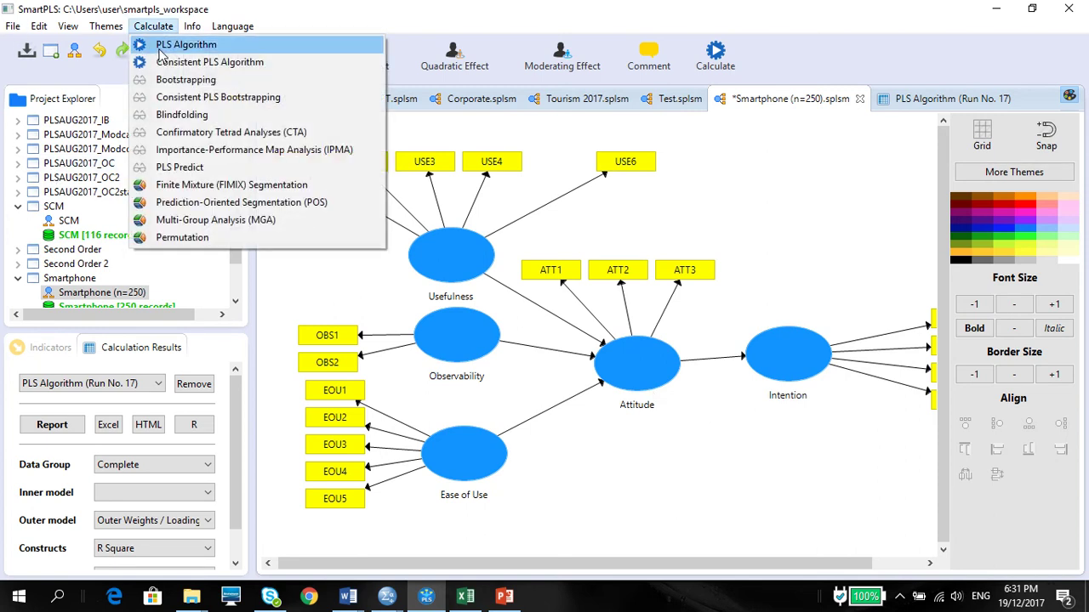
pyautogui.click(163, 46)
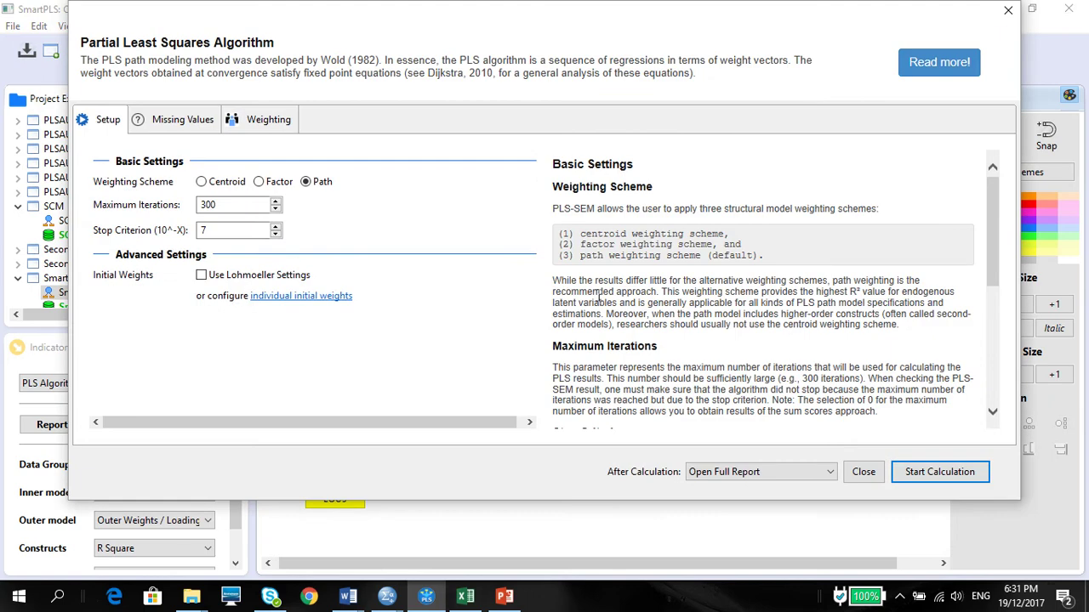
pyautogui.click(939, 472)
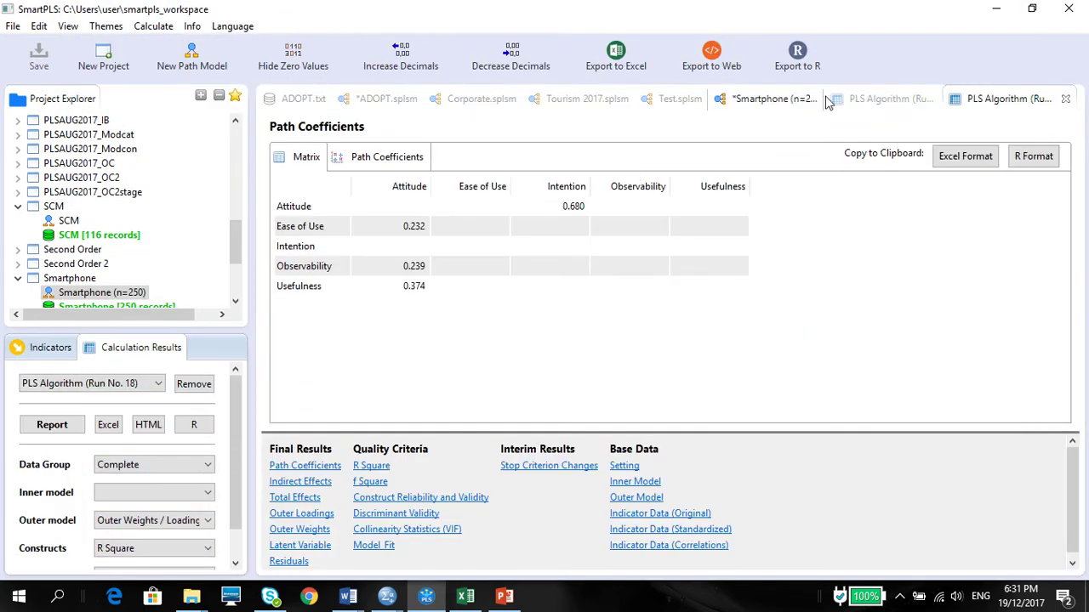
pyautogui.click(777, 102)
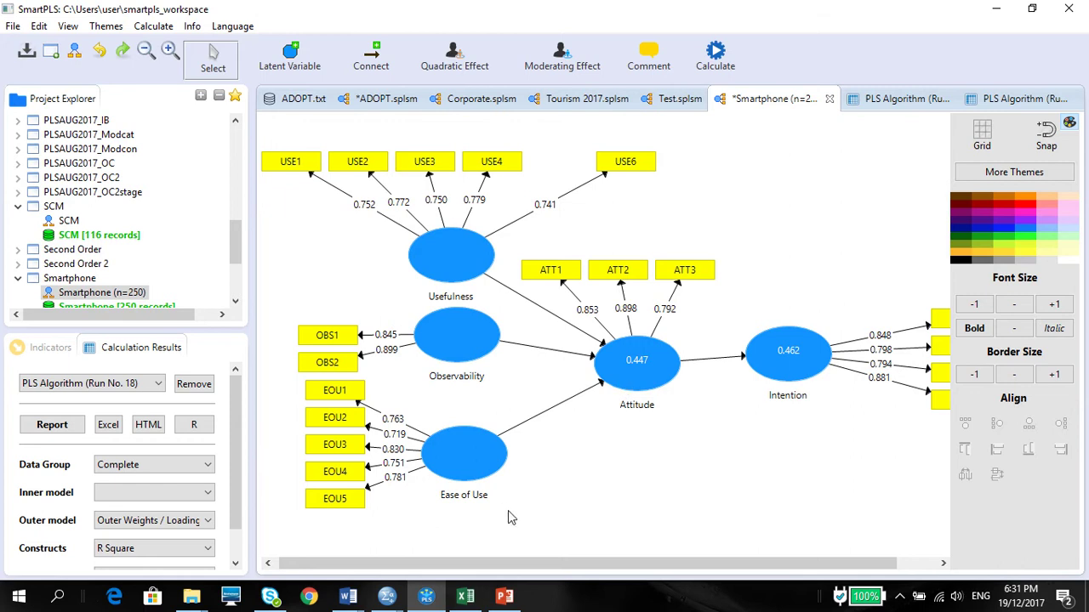
# - Review the Effect Size (f-sq) table's predictors: Ease of Use, Observability and Usefulness
pyautogui.click(465, 597)
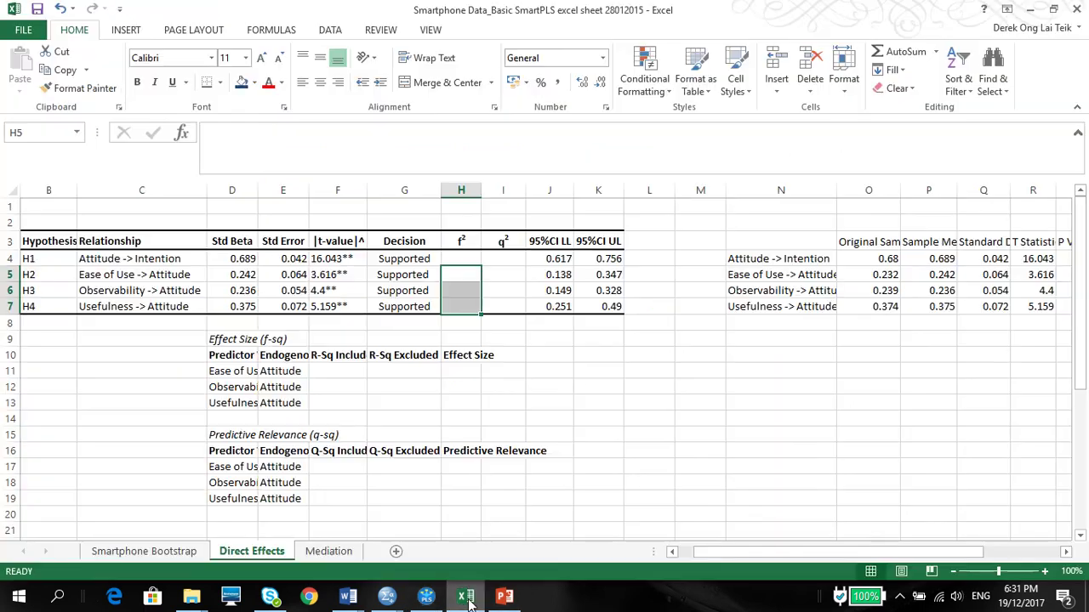
pyautogui.click(253, 342)
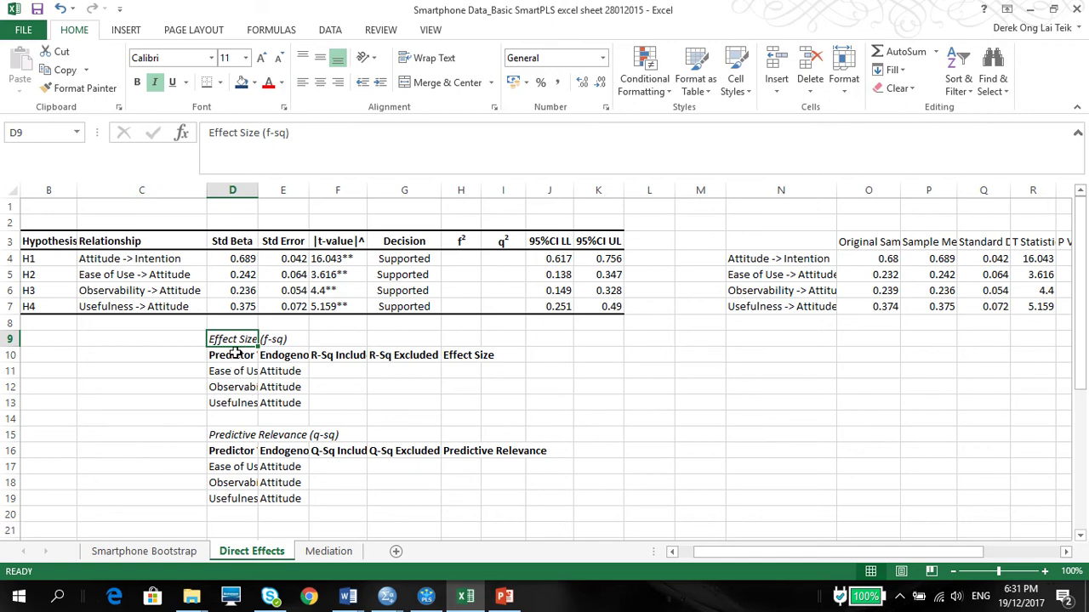
pyautogui.click(232, 357)
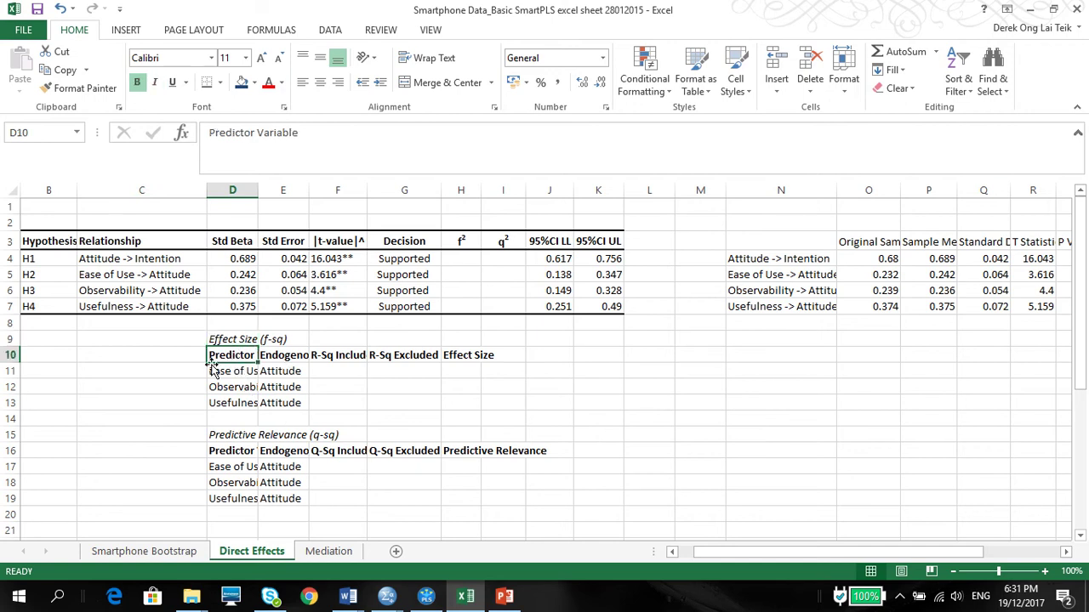
pyautogui.click(226, 374)
pyautogui.click(227, 391)
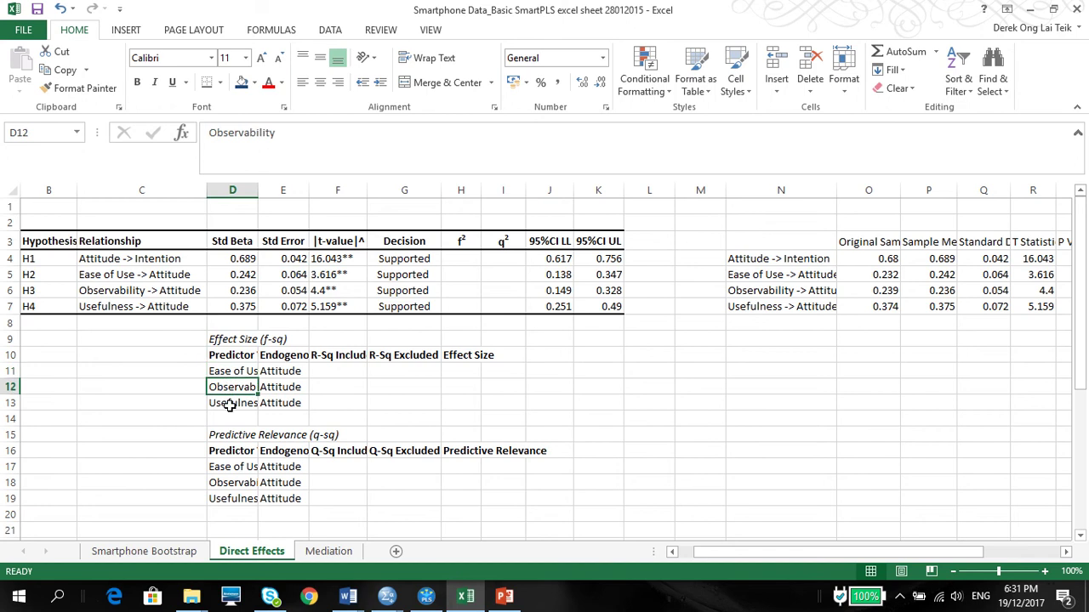
pyautogui.click(230, 407)
# - Enter 0.447 in F11 and fill it down through F13
pyautogui.click(323, 374)
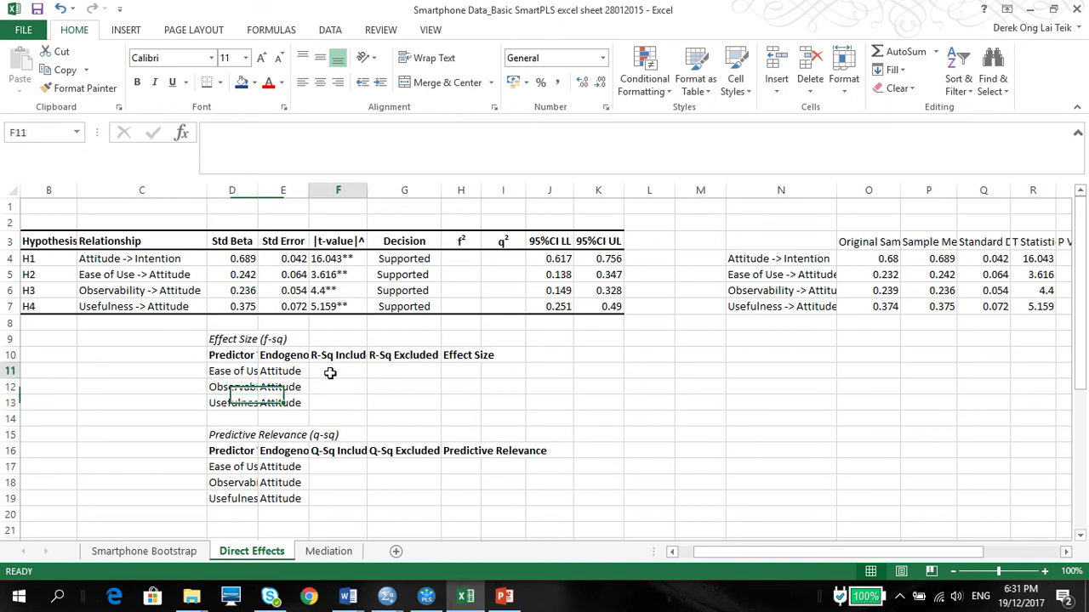
pyautogui.write('0.')
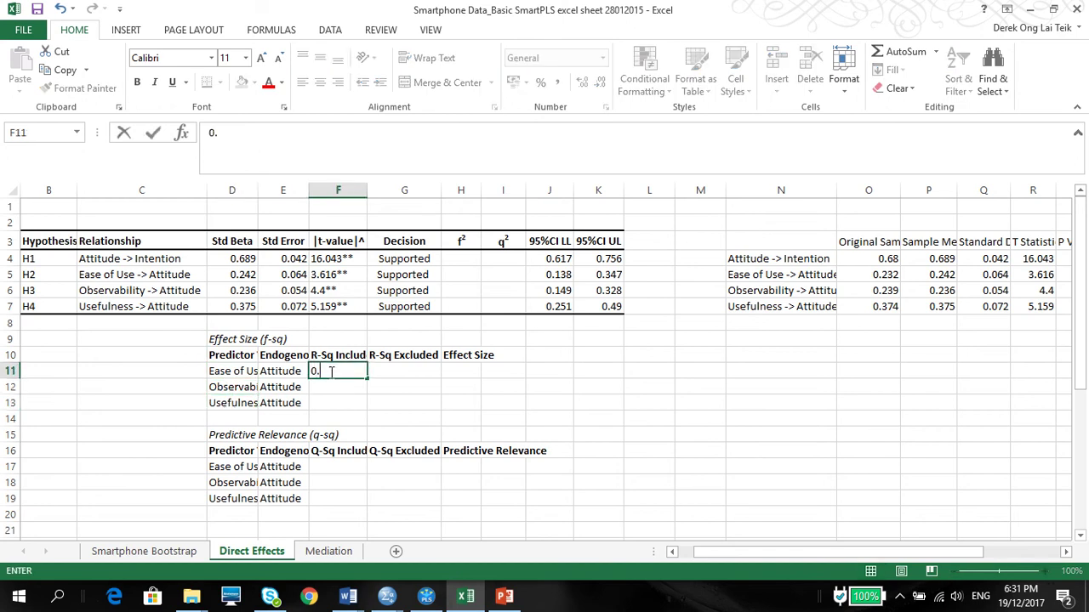
pyautogui.write('447')
pyautogui.moveTo(370, 378); pyautogui.dragTo(366, 410)
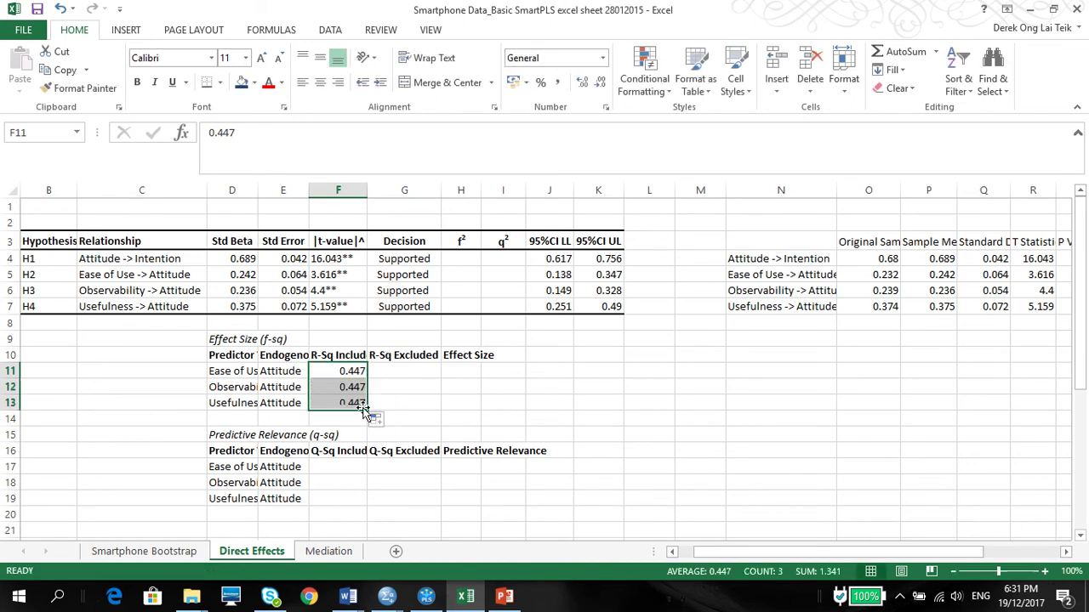
pyautogui.click(427, 601)
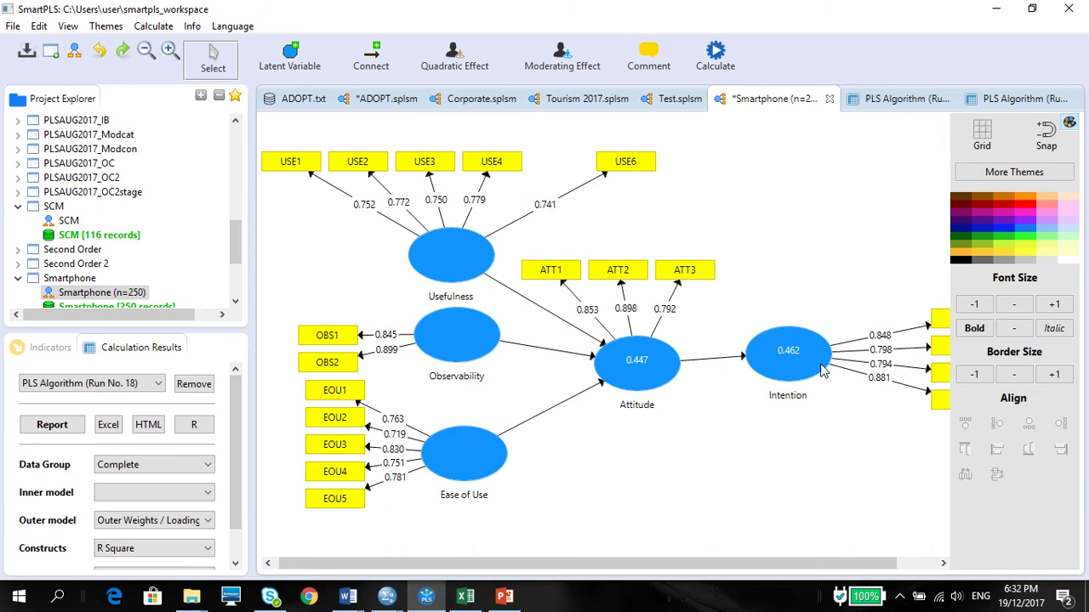
# - Read the R² of Intention (0.462) and Attitude (0.447), then return to the Excel sheet
pyautogui.moveTo(823, 371)
pyautogui.moveTo(660, 374)
pyautogui.click(465, 596)
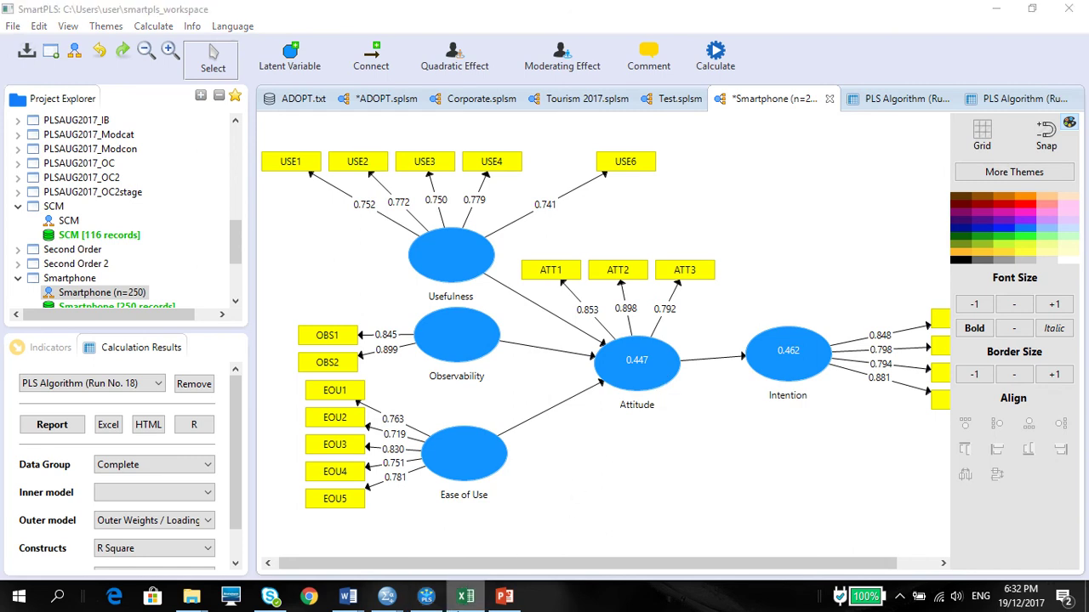
pyautogui.click(465, 596)
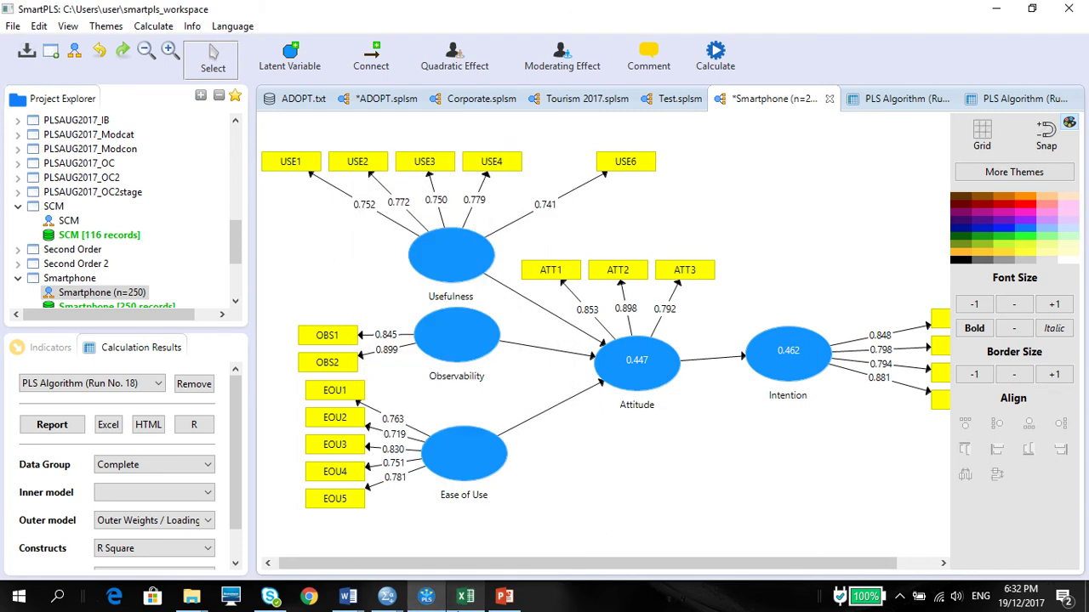
pyautogui.click(465, 595)
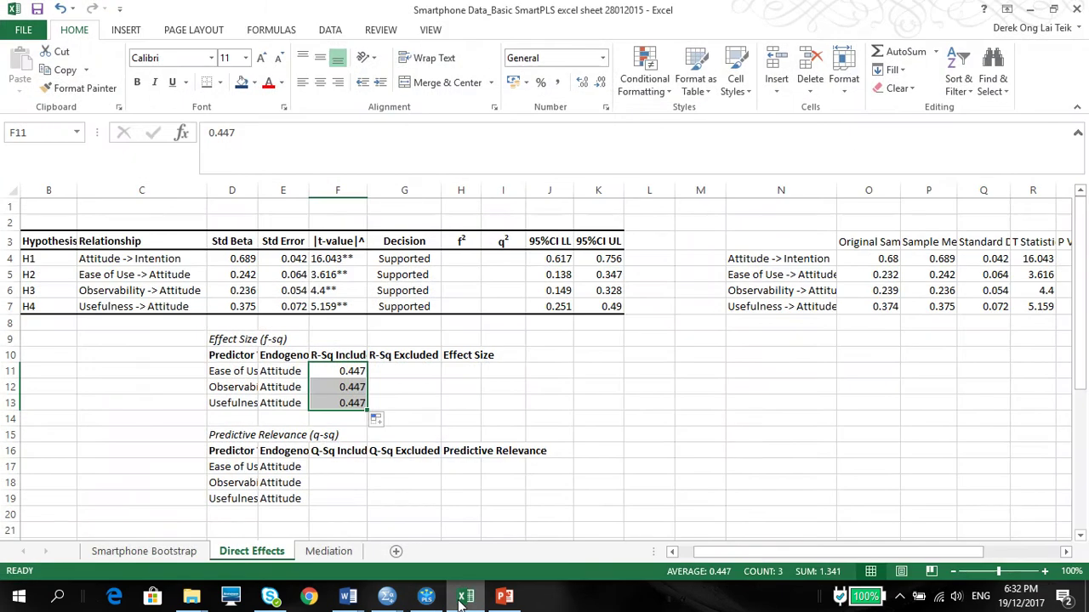
# - Check the empty R-Sq Excluded cells G11–G13 for Ease of Use, Observability and Usefulness
pyautogui.click(393, 371)
pyautogui.click(389, 387)
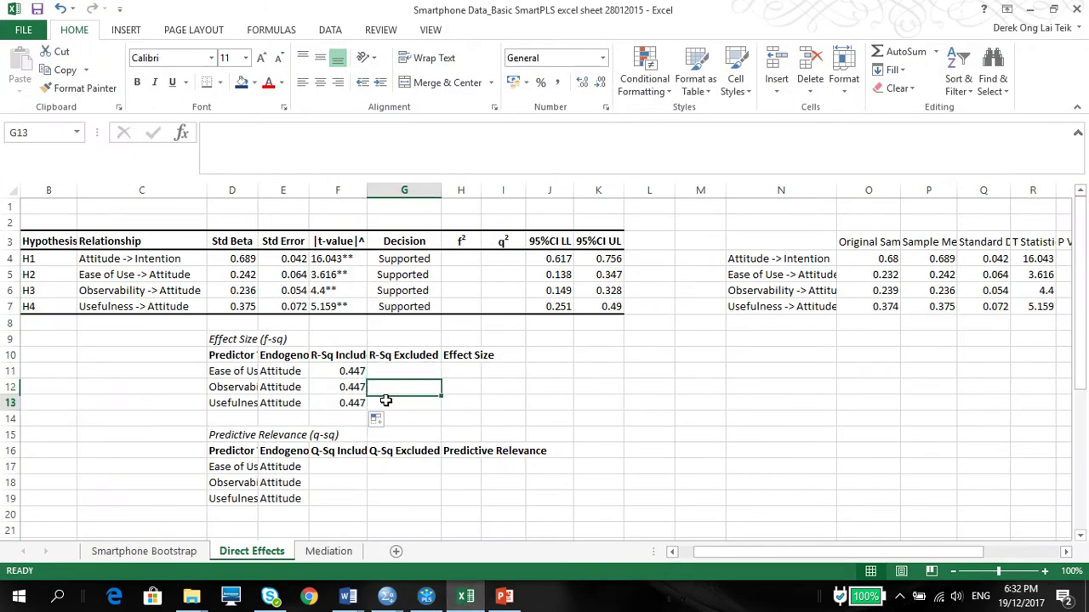
pyautogui.click(383, 402)
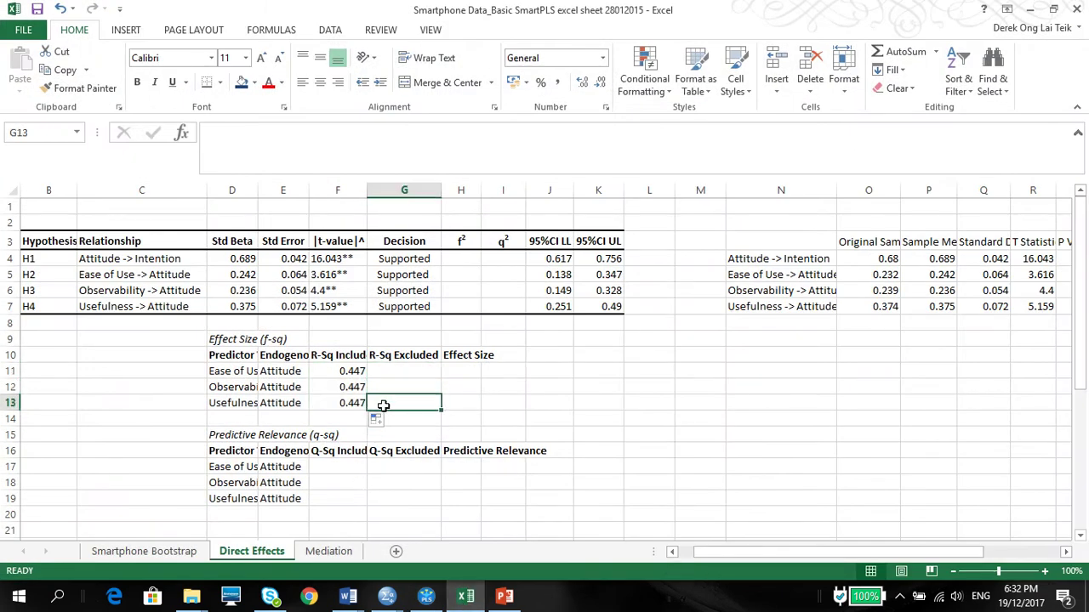
pyautogui.click(242, 372)
pyautogui.click(241, 389)
pyautogui.click(244, 405)
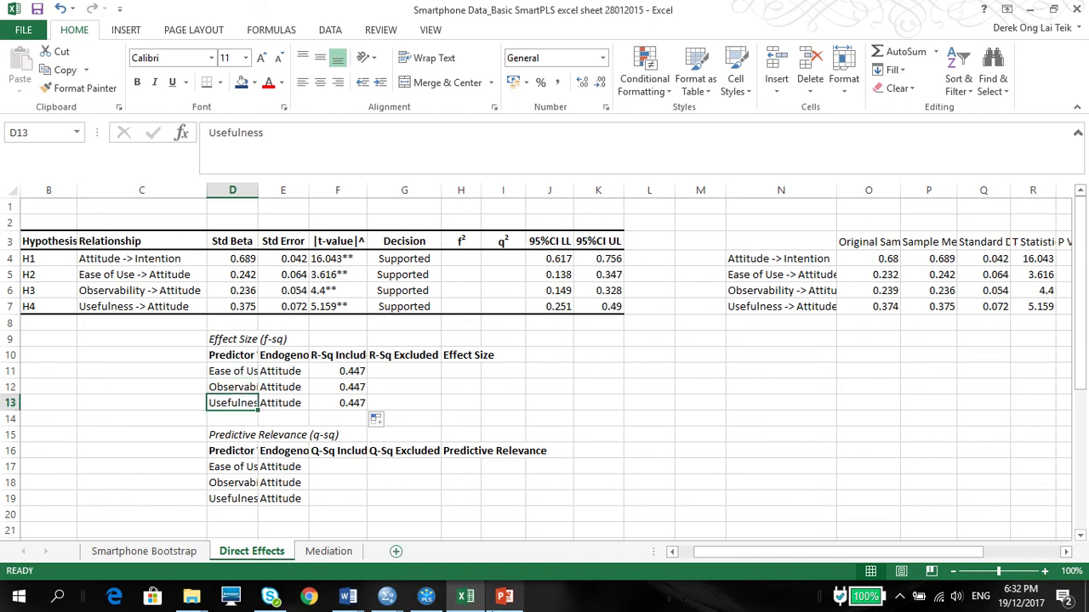
pyautogui.click(419, 600)
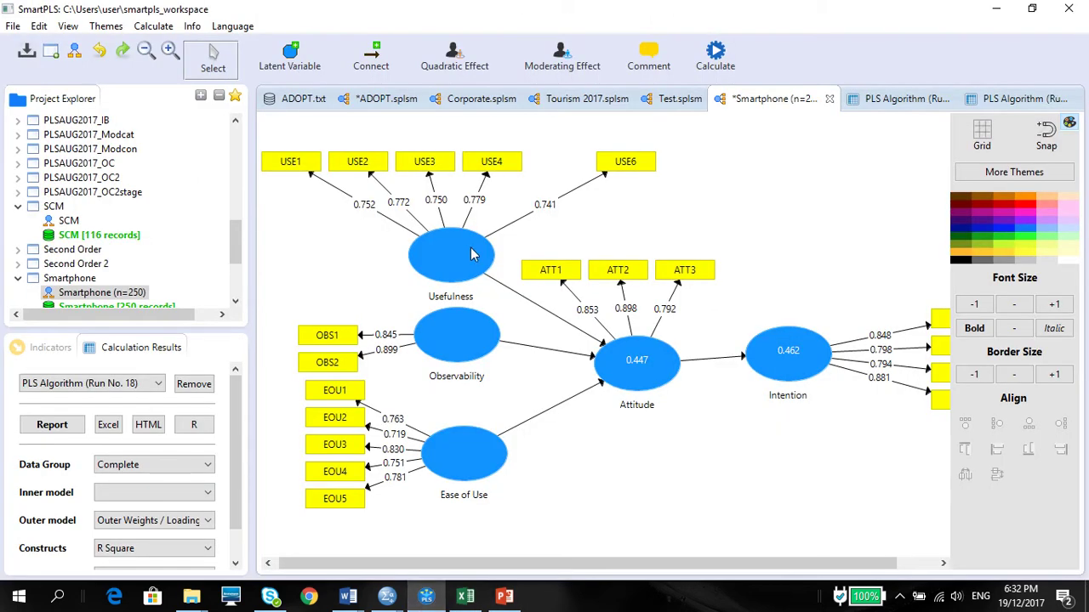
# - Delete Ease of Use and rerun the PLS Algorithm, dropping Attitude's R² to 0.411
pyautogui.click(479, 477)
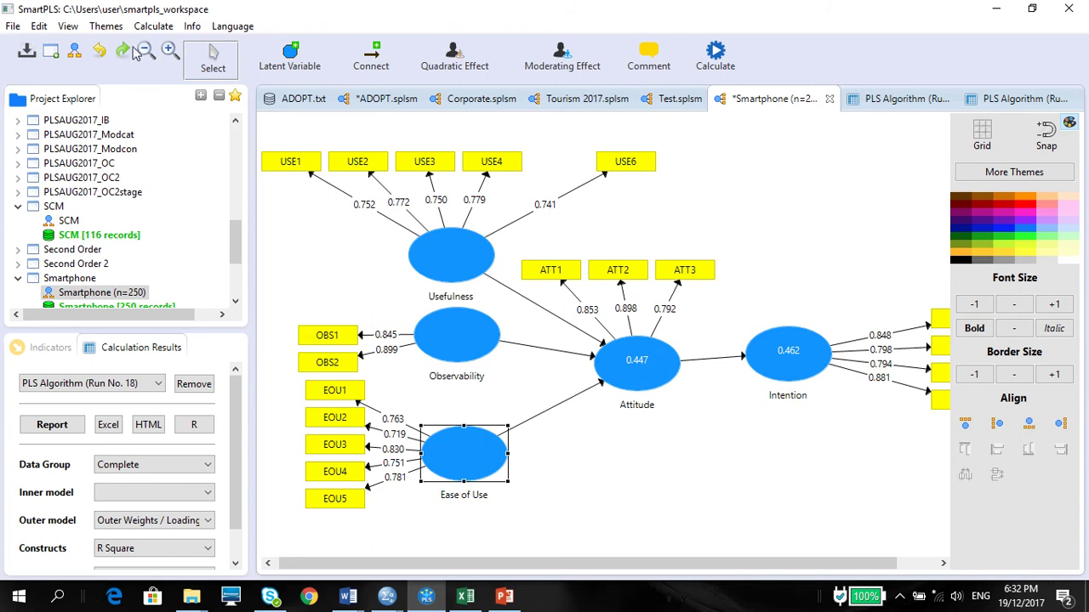
pyautogui.press('Delete')
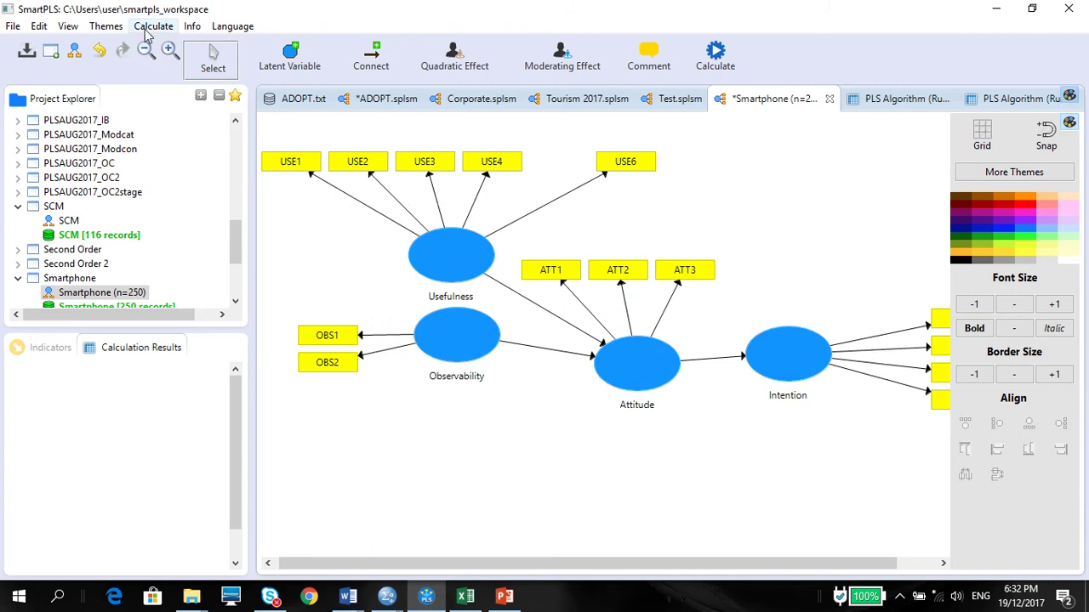
pyautogui.click(149, 26)
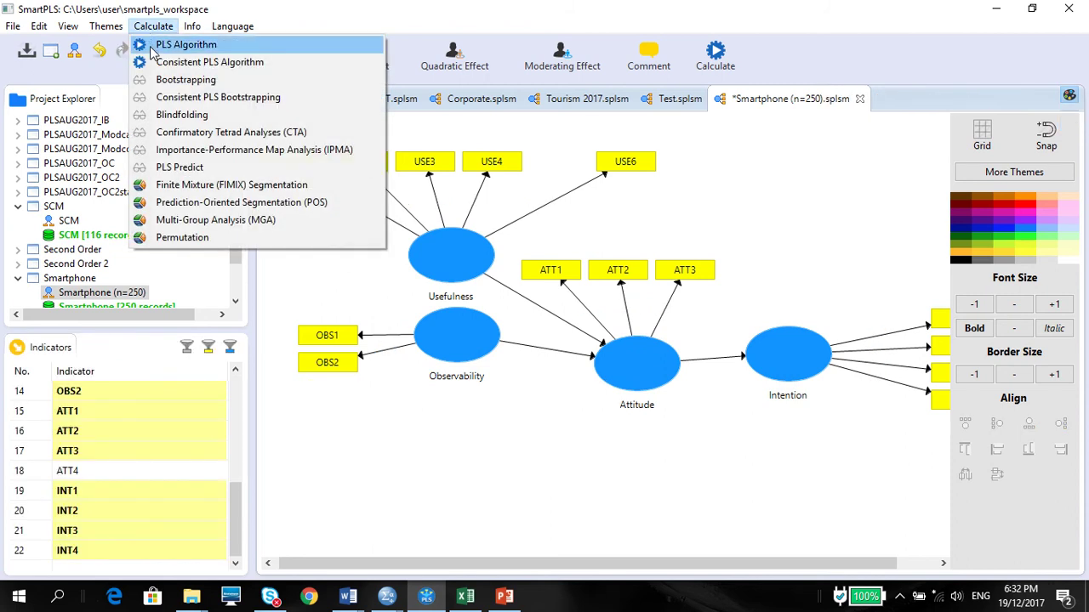
pyautogui.click(153, 43)
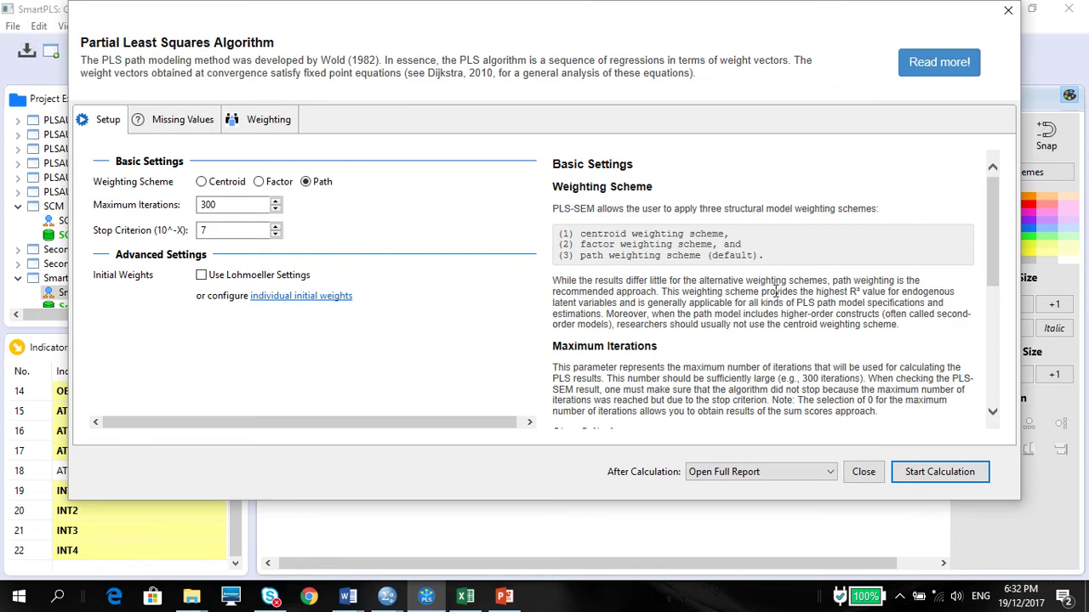
pyautogui.click(937, 474)
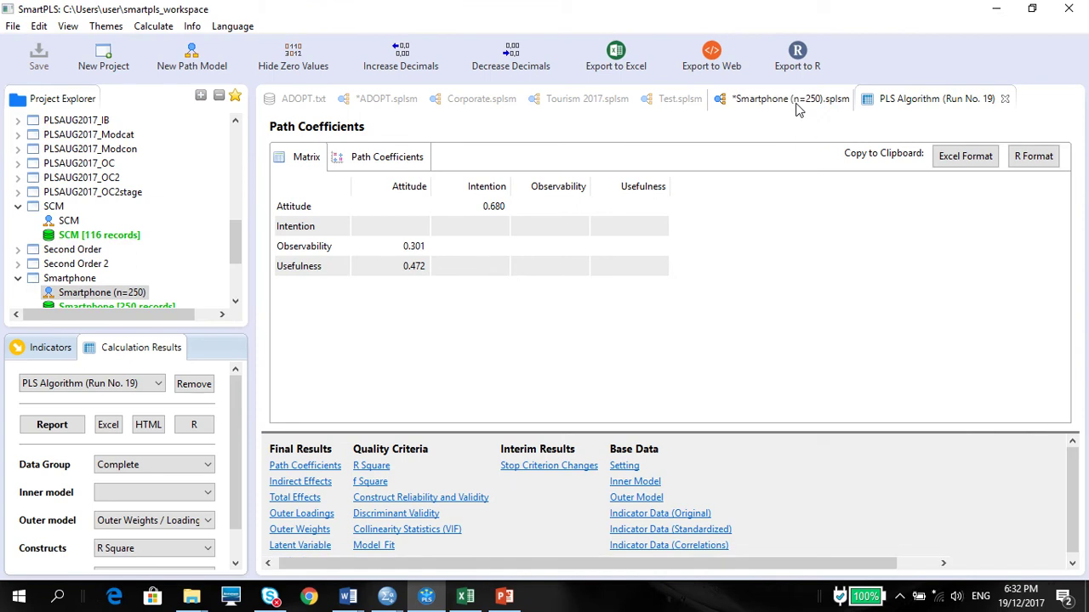
pyautogui.click(792, 101)
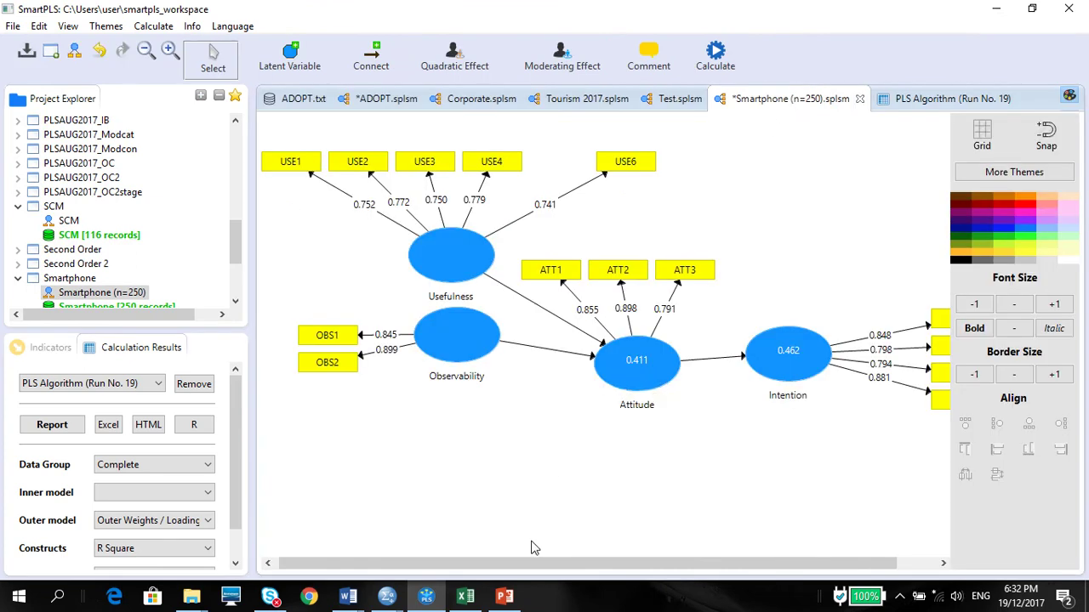
# - Enter 0.411 in G11 as the R-Sq Excluded value for Ease of Use
pyautogui.click(464, 598)
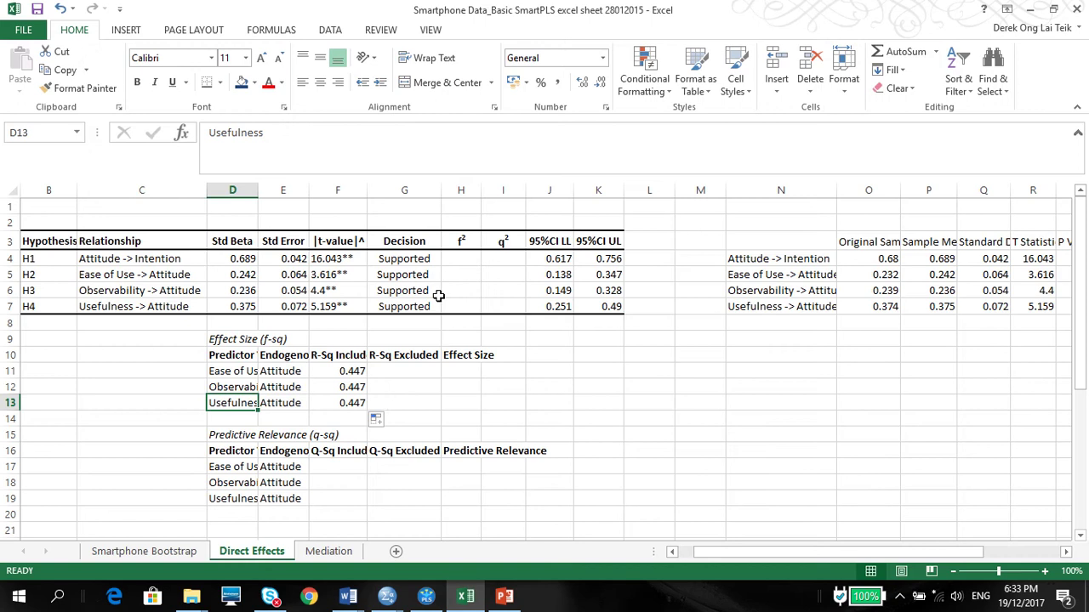
pyautogui.click(393, 371)
pyautogui.write('0.411')
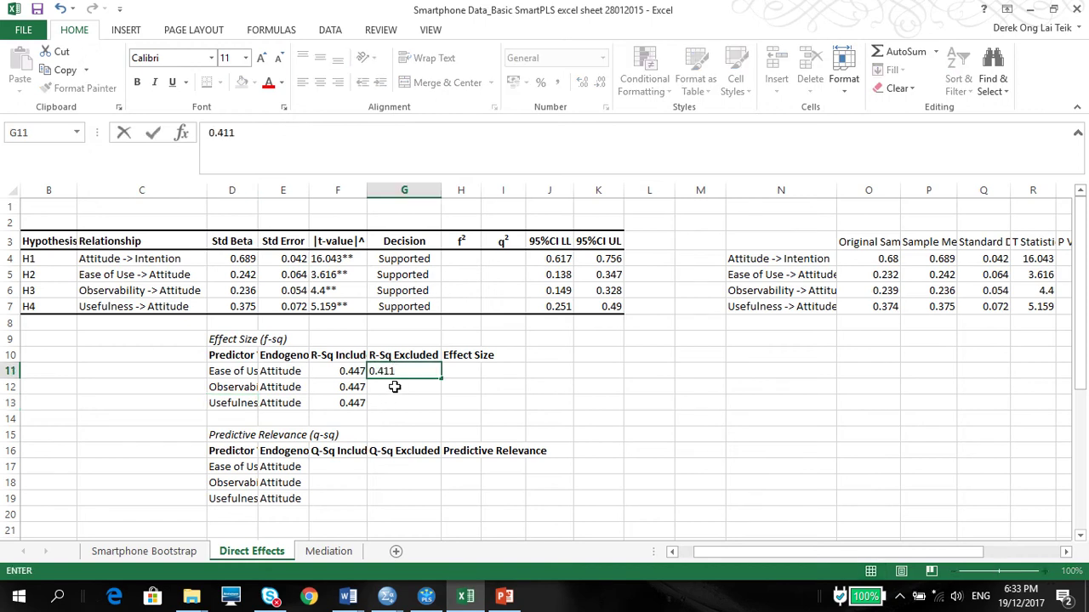
pyautogui.press('Return')
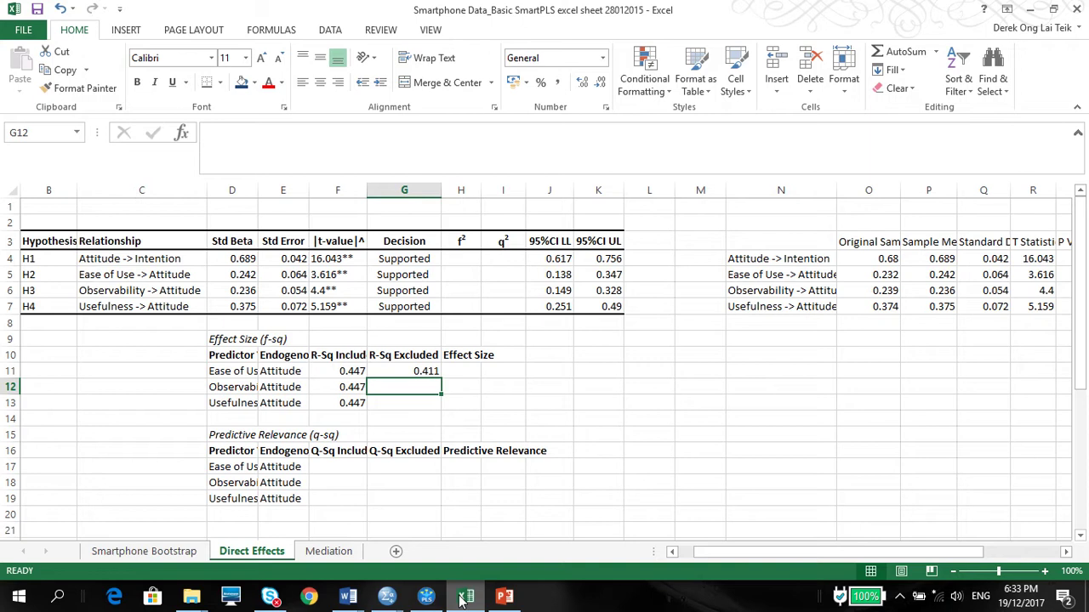
pyautogui.click(426, 596)
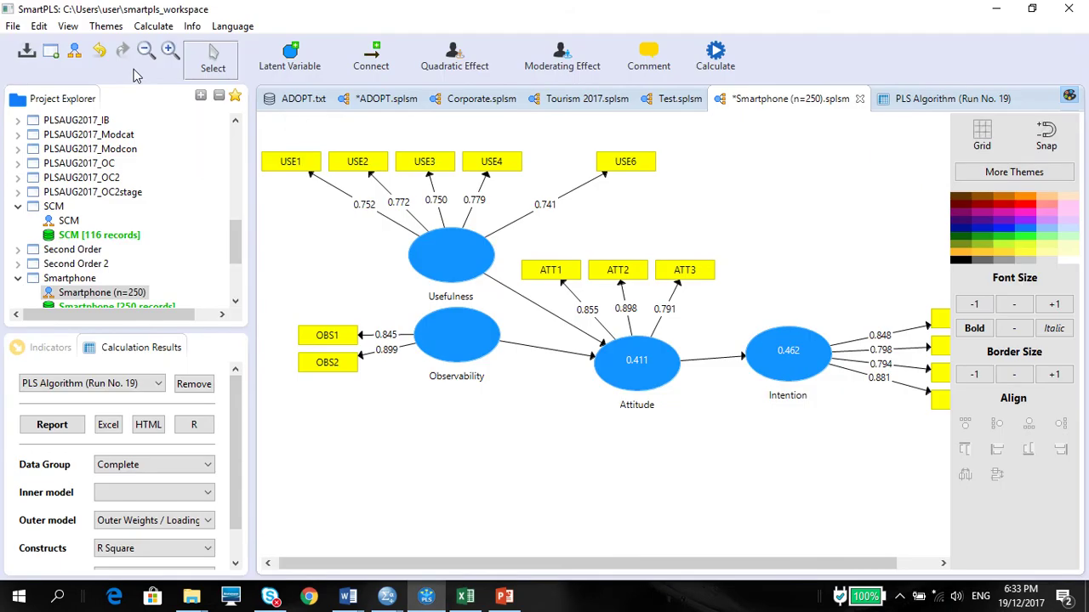
# - Restore Ease of Use, delete Observability and rerun the PLS Algorithm, giving Attitude R² 0.401
pyautogui.click(99, 51)
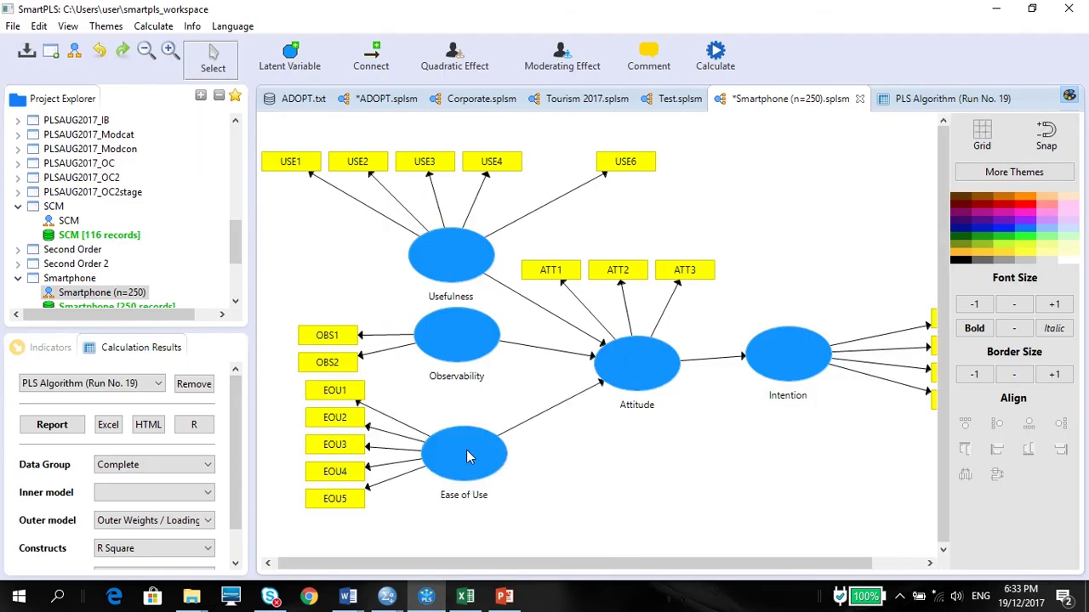
pyautogui.click(463, 336)
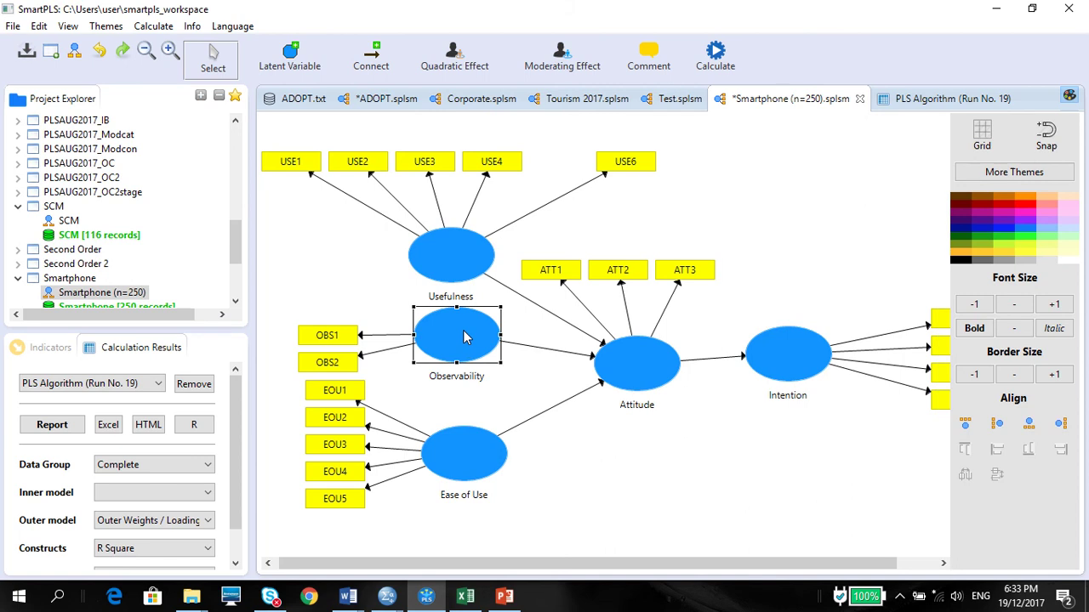
pyautogui.press('Delete')
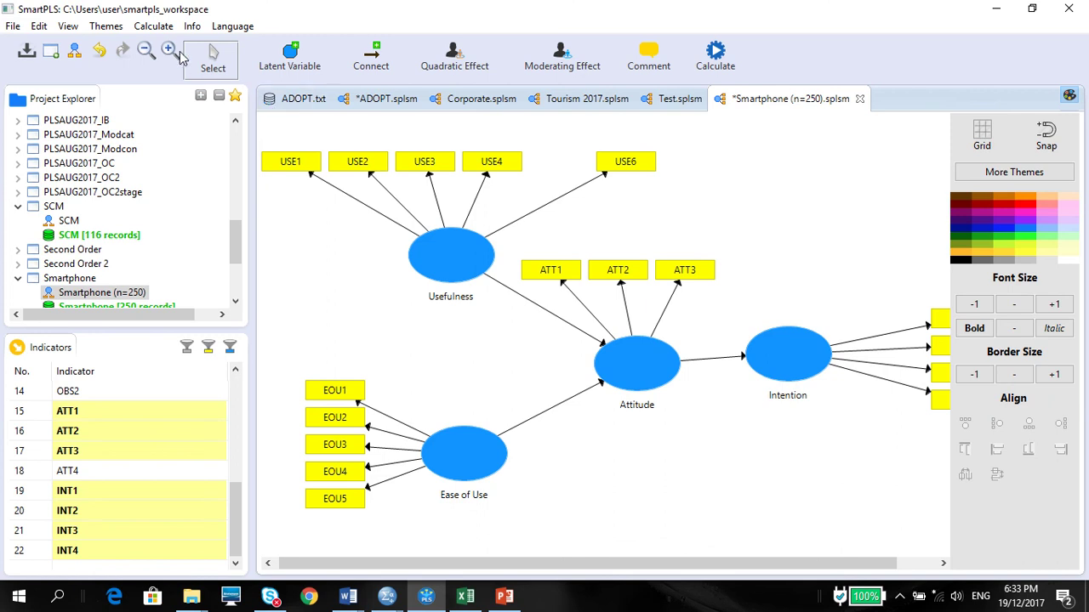
pyautogui.click(153, 26)
pyautogui.click(153, 27)
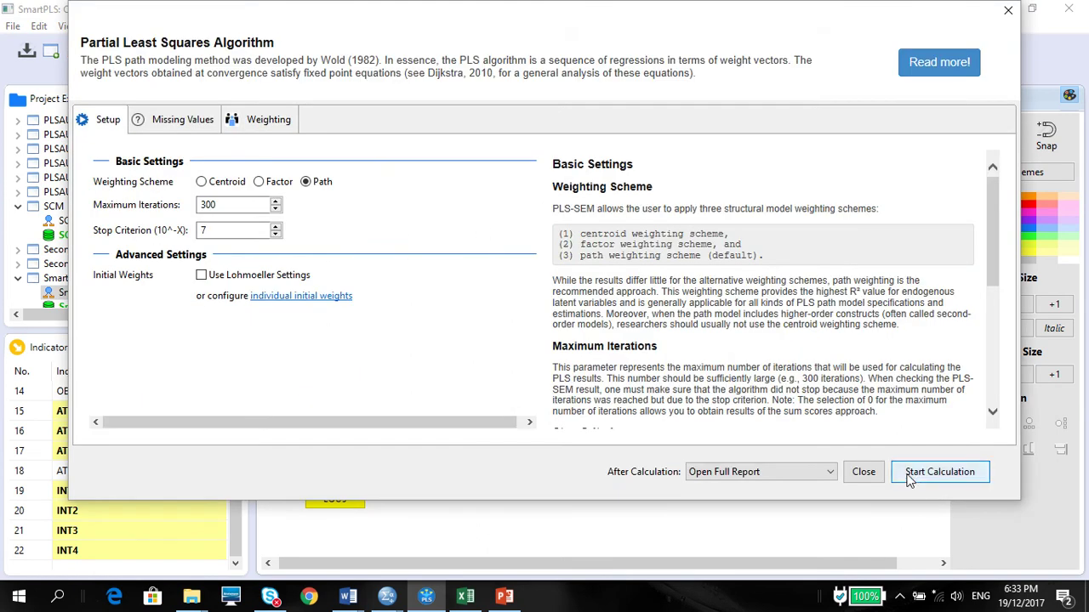
pyautogui.click(909, 478)
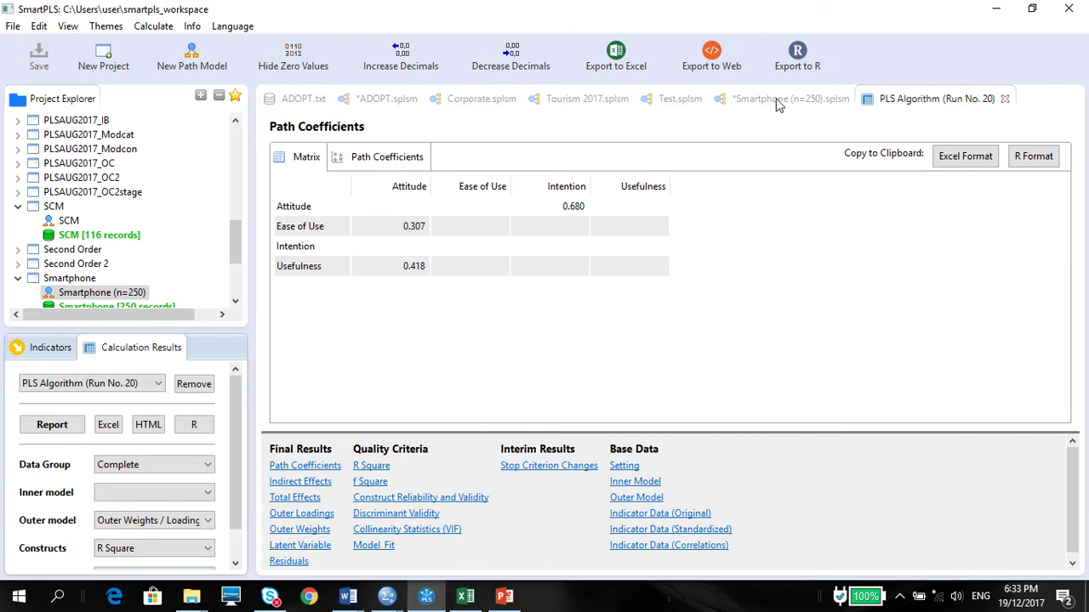
pyautogui.click(794, 98)
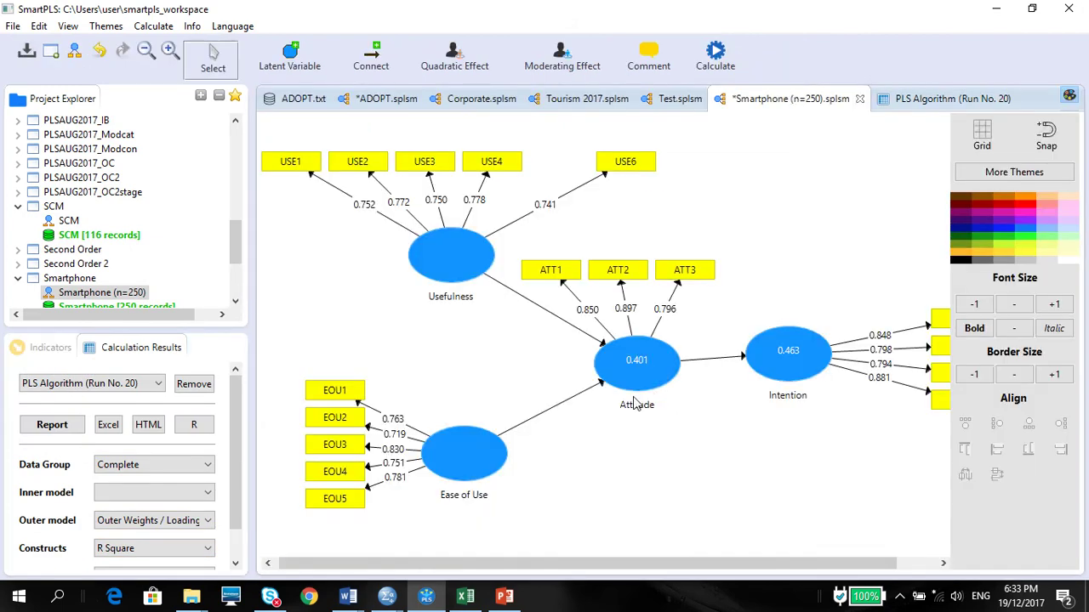
# - Enter 0.401 in G12 as Observability's R-Sq Excluded value
pyautogui.click(465, 598)
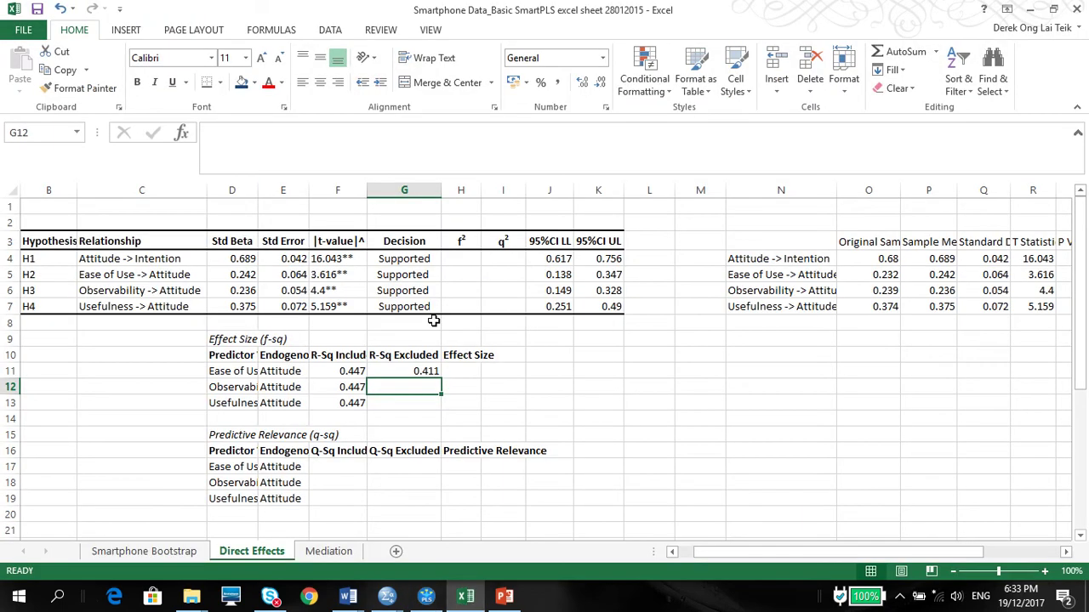
pyautogui.write('0.')
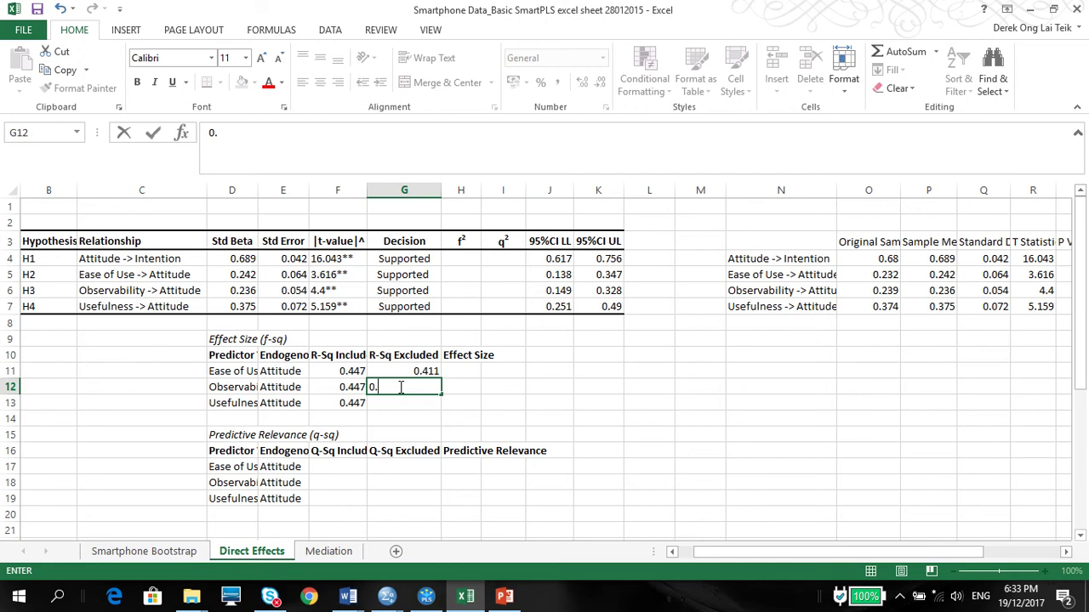
pyautogui.write('401')
pyautogui.press('Return')
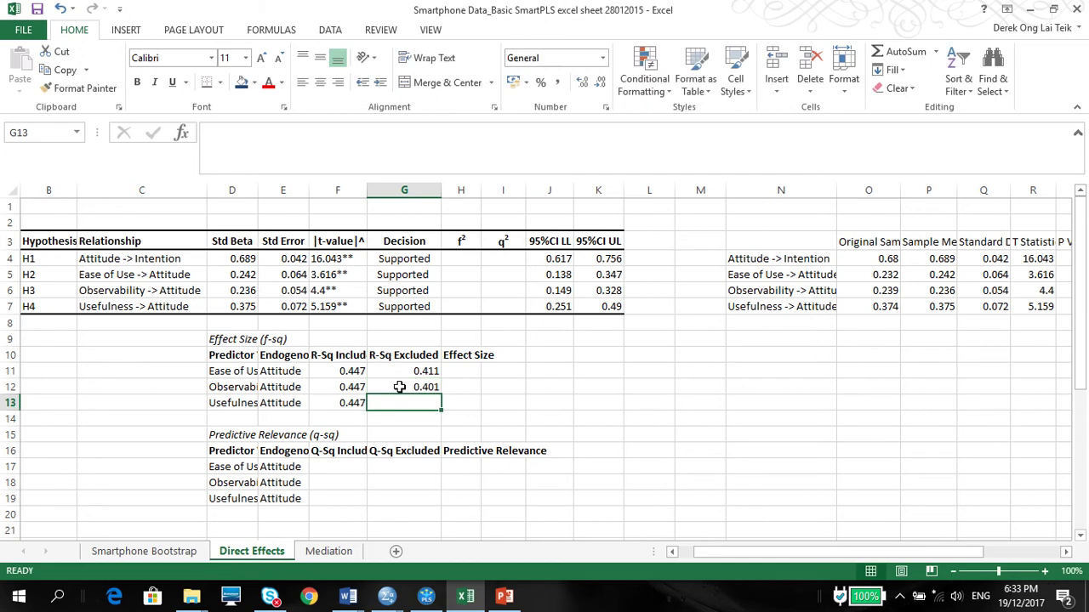
# - Restore Observability, delete Usefulness and rerun the PLS Algorithm, giving Attitude R² 0.347
pyautogui.click(426, 596)
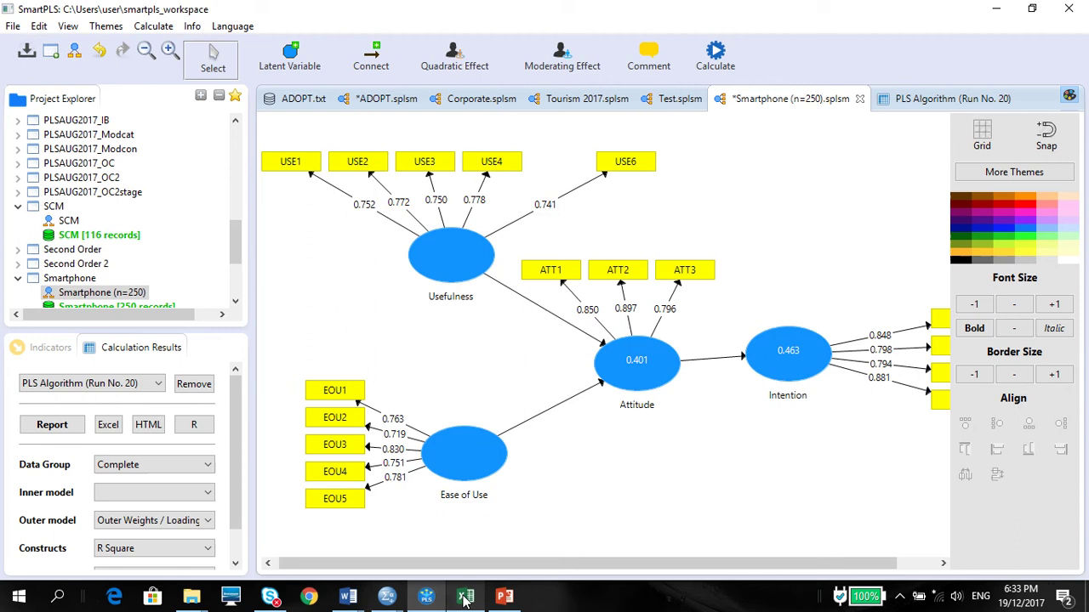
pyautogui.click(98, 49)
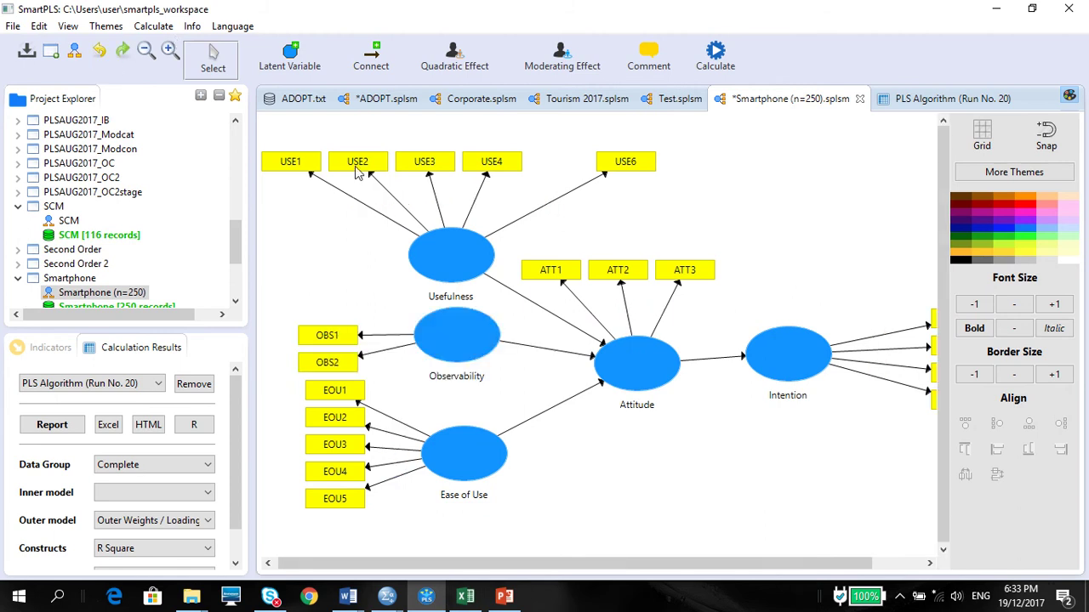
pyautogui.click(466, 248)
pyautogui.press('Delete')
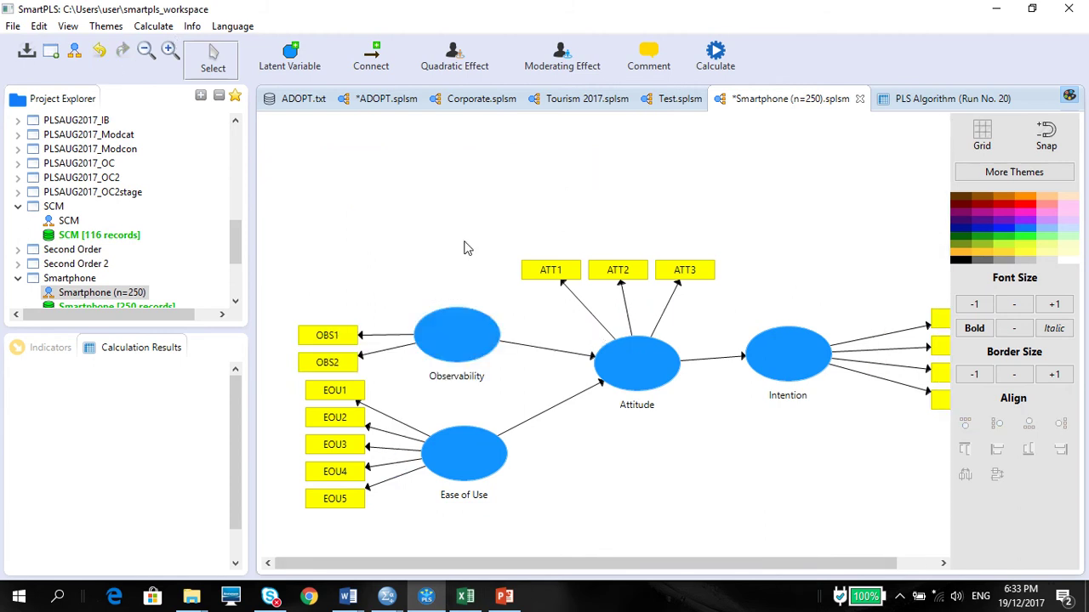
pyautogui.click(153, 26)
pyautogui.click(173, 41)
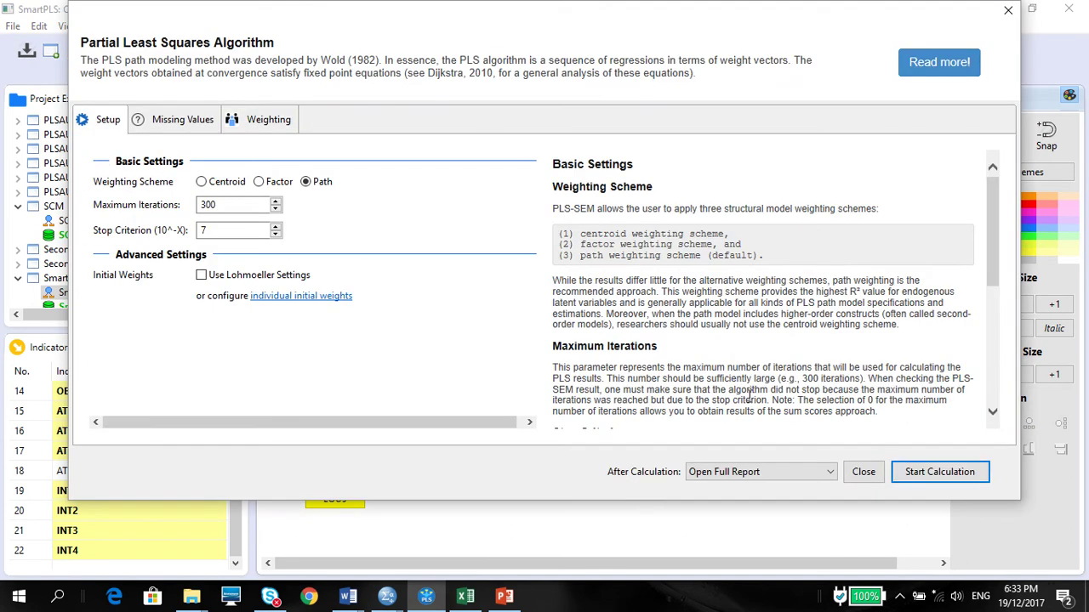
pyautogui.click(911, 471)
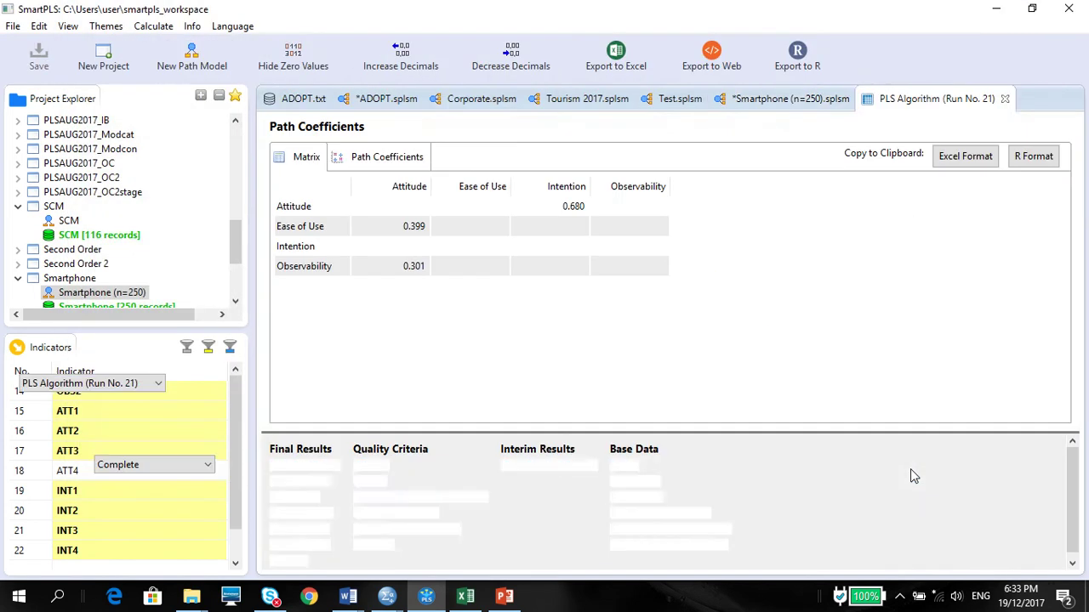
pyautogui.click(791, 100)
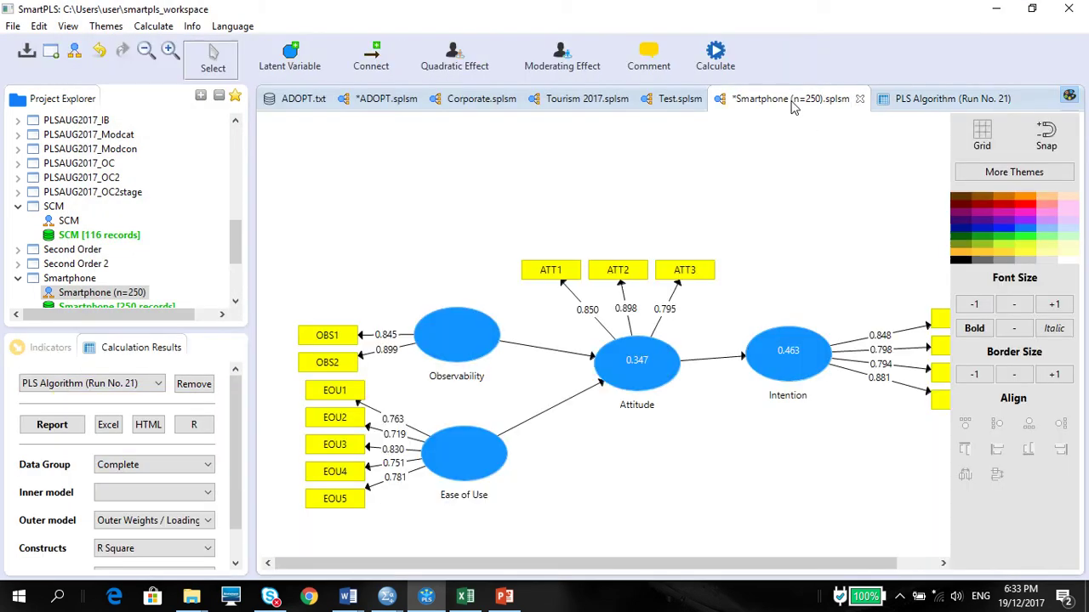
pyautogui.click(465, 597)
# - Enter 0.347 for Usefulness, then compute Ease of Use's f² in H11 with =(F11-G11)/(1-F11)
pyautogui.write('0')
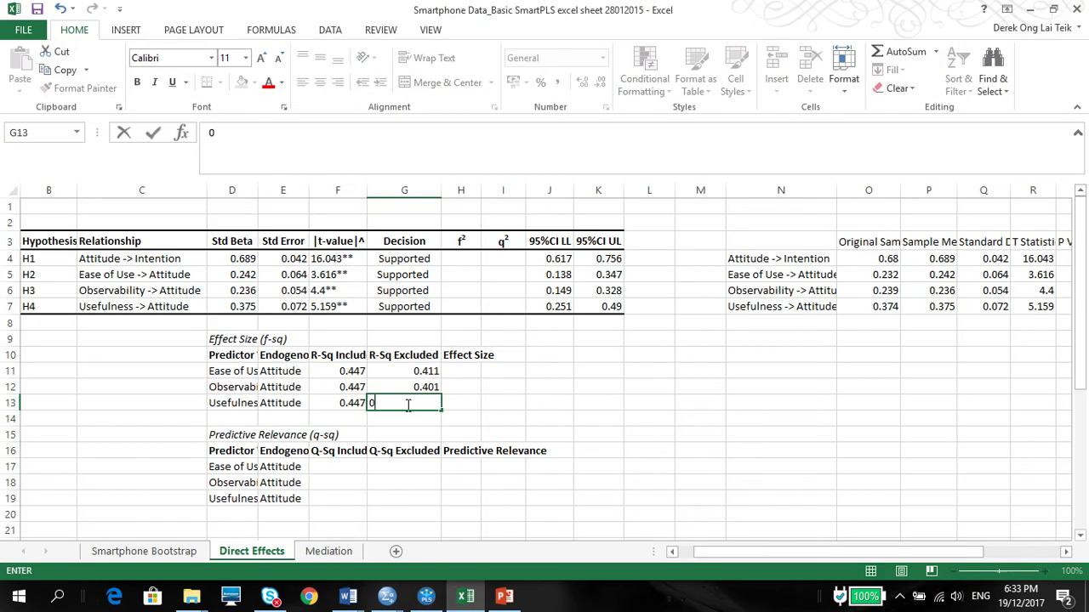
pyautogui.write('.347')
pyautogui.click(430, 431)
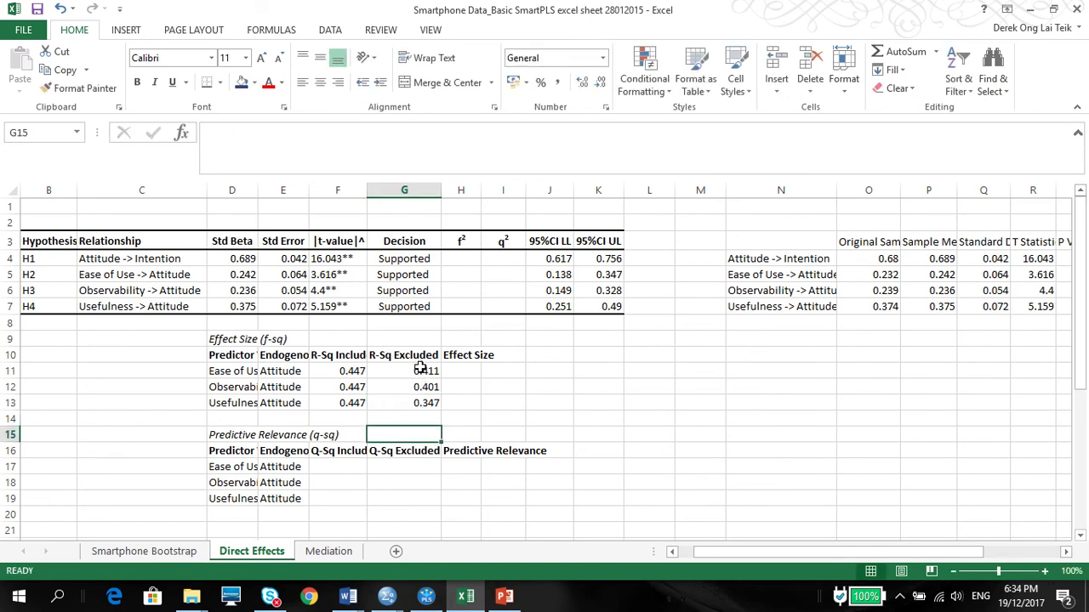
pyautogui.click(476, 371)
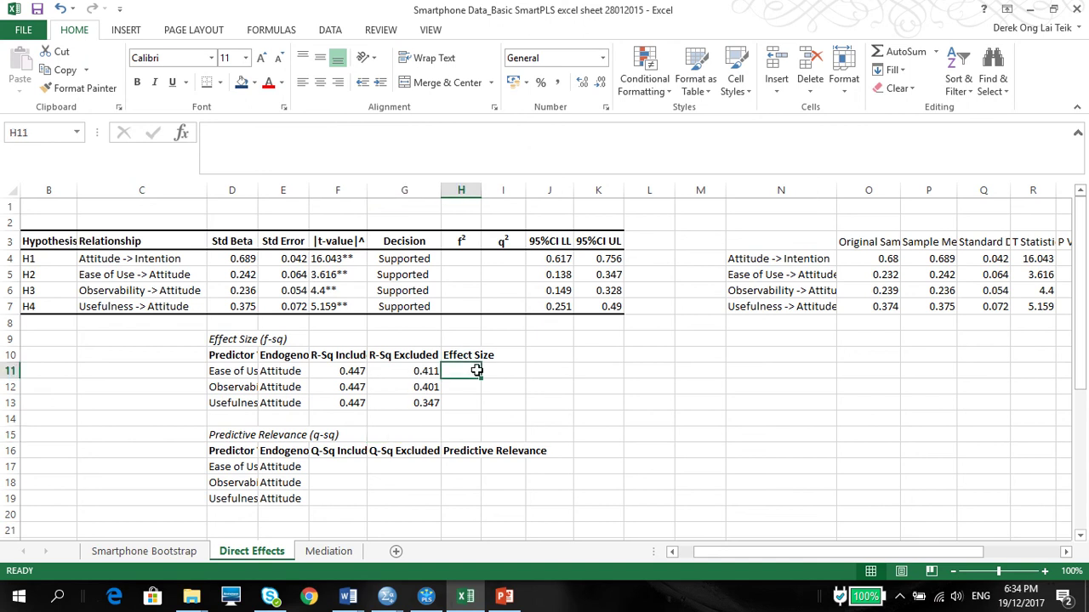
pyautogui.click(357, 143)
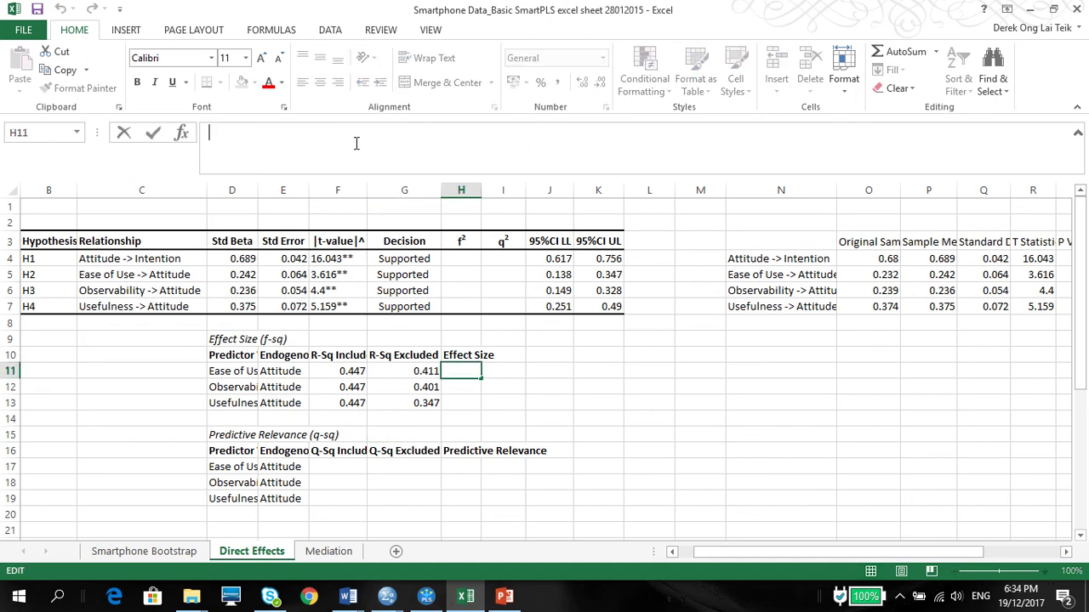
pyautogui.write('=')
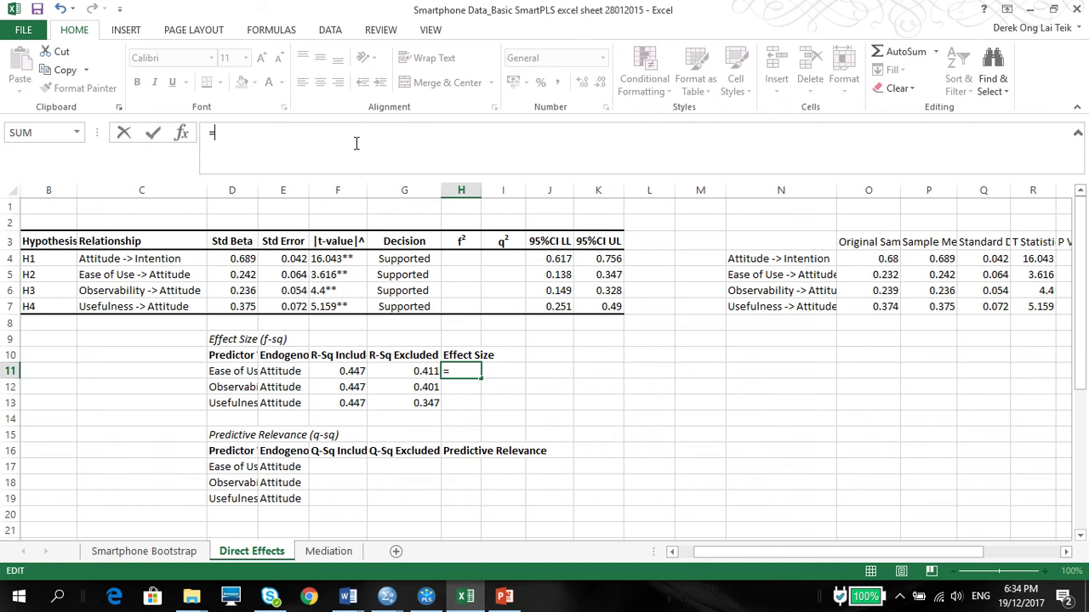
pyautogui.write('(')
pyautogui.click(340, 370)
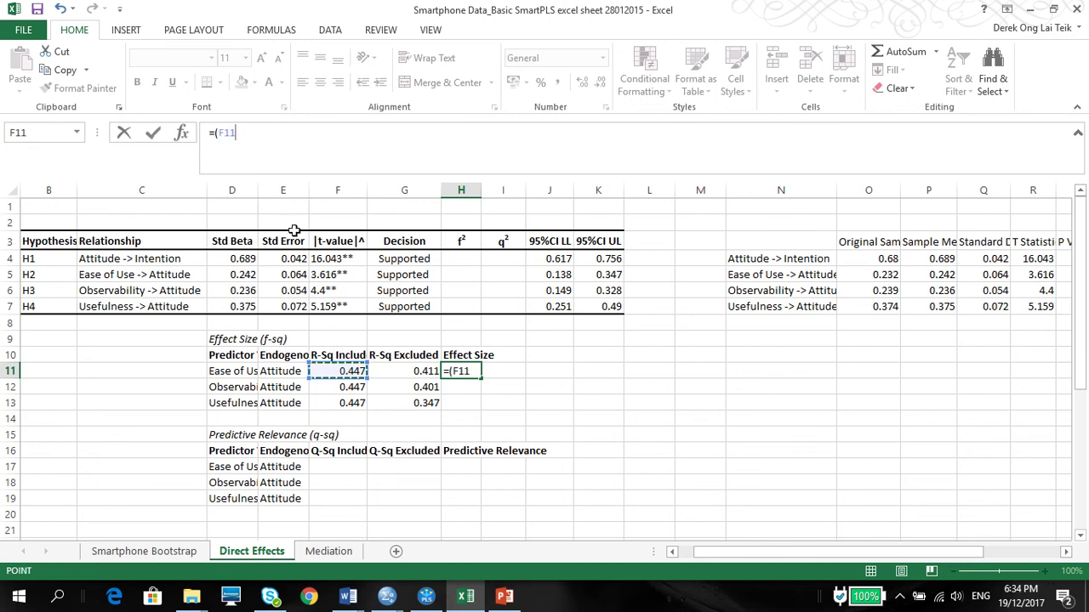
pyautogui.write('-')
pyautogui.click(389, 370)
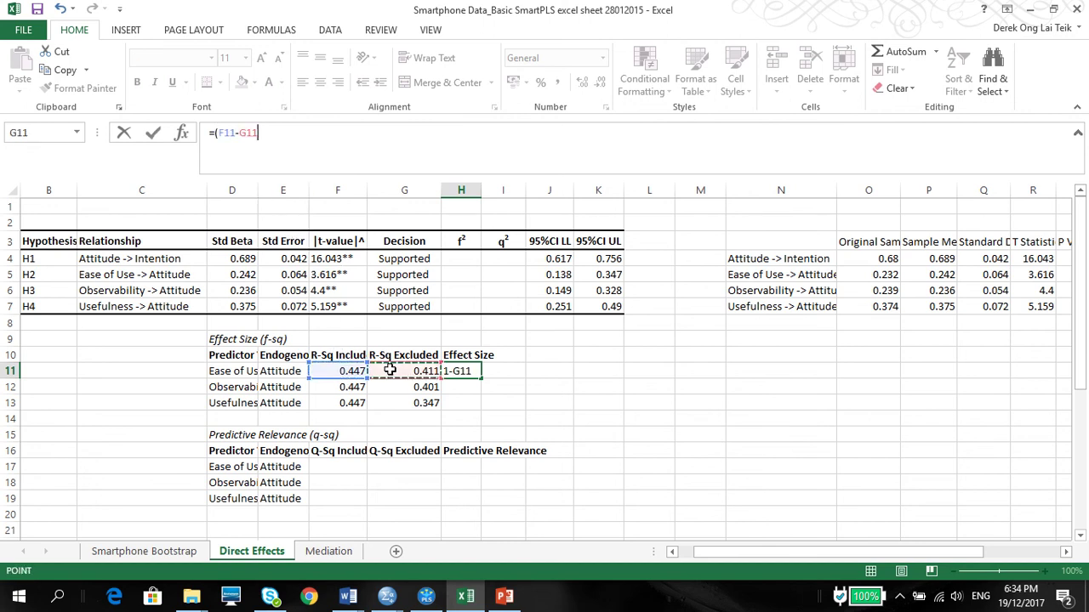
pyautogui.write(')/1(')
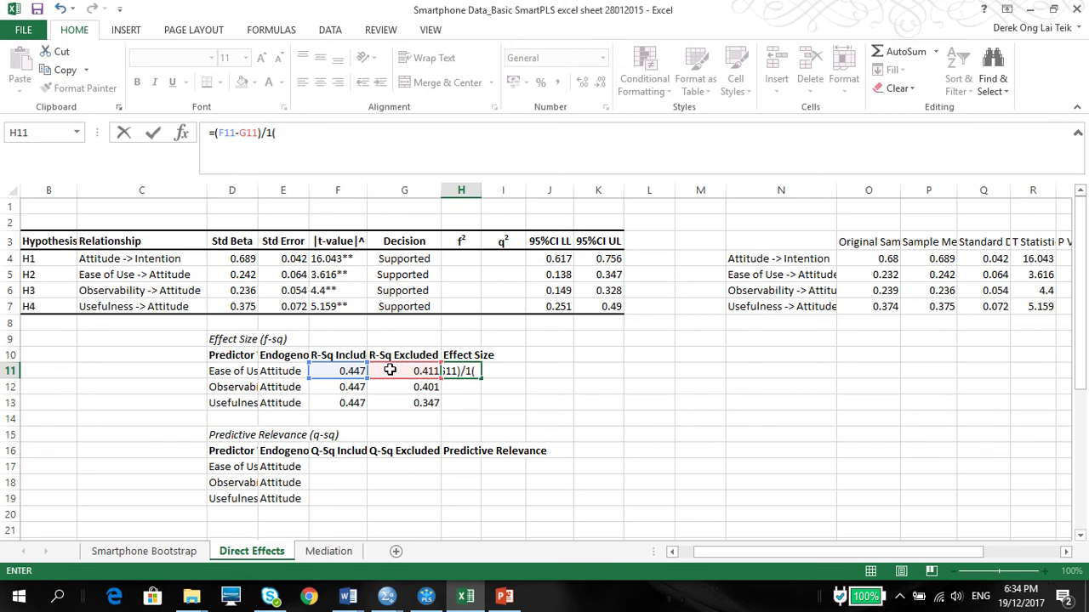
pyautogui.press('BackSpace')
pyautogui.press('BackSpace')
pyautogui.write('(1-')
pyautogui.click(337, 372)
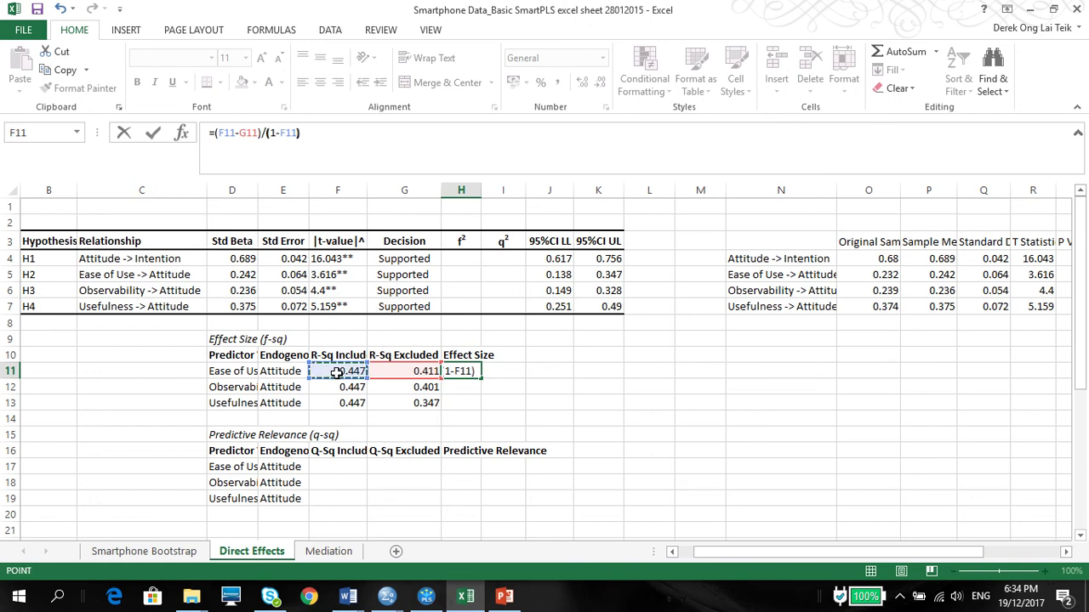
pyautogui.write(')')
pyautogui.press('Return')
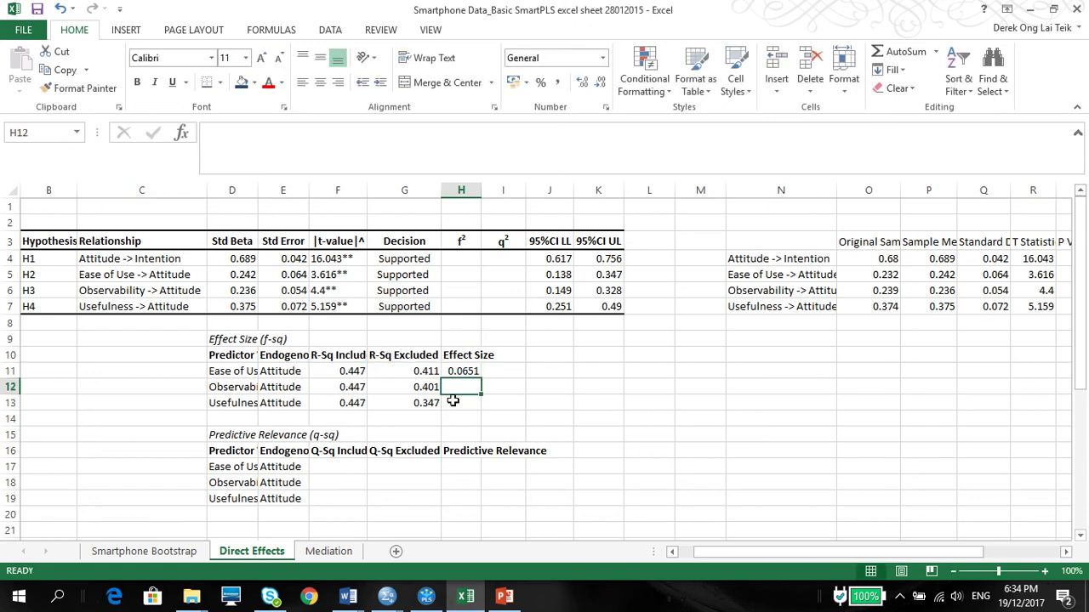
# - Fill the f² formula from H11 down to H13 and copy the three effect sizes
pyautogui.click(466, 366)
pyautogui.moveTo(479, 381); pyautogui.dragTo(479, 411)
pyautogui.hotkey('ctrl', 'c')
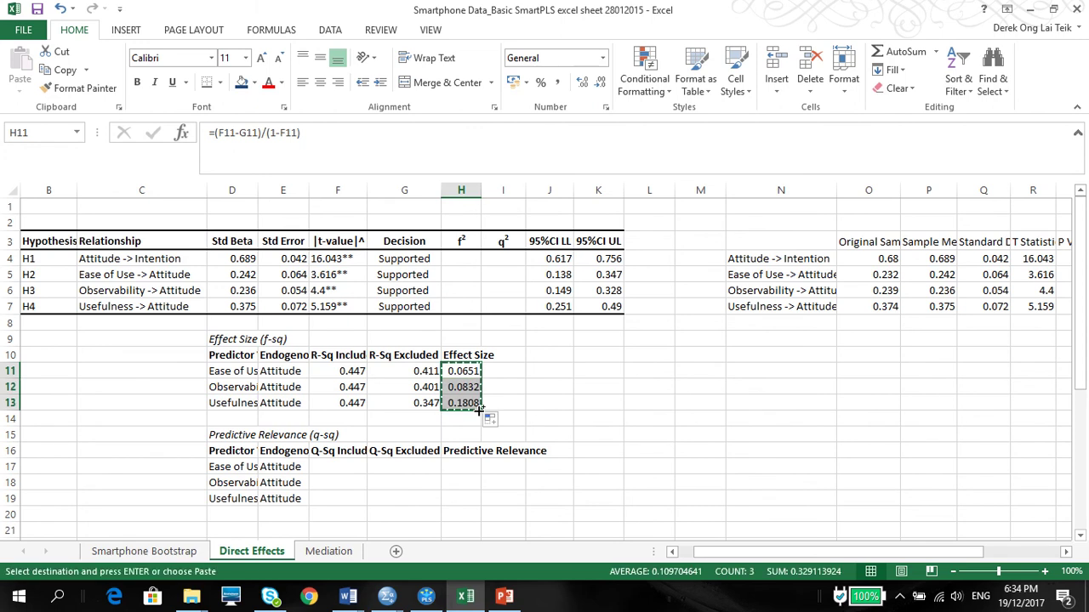
# - Paste 0.0651, 0.0832 and 0.1808 as values into the f² cells H5:H7 for H2–H4
pyautogui.moveTo(456, 278); pyautogui.dragTo(457, 307)
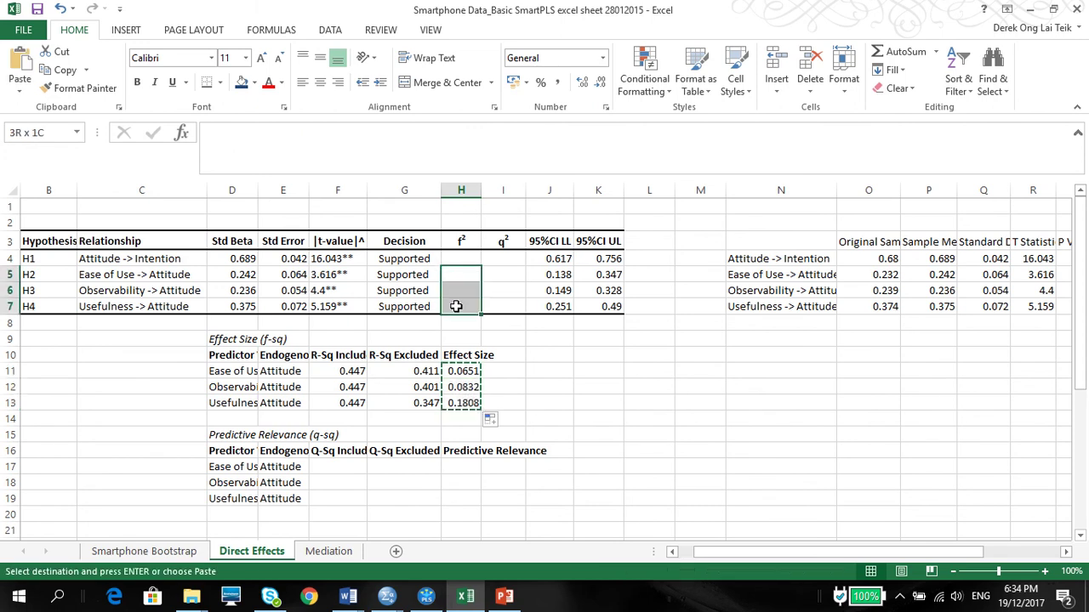
pyautogui.rightClick(456, 307)
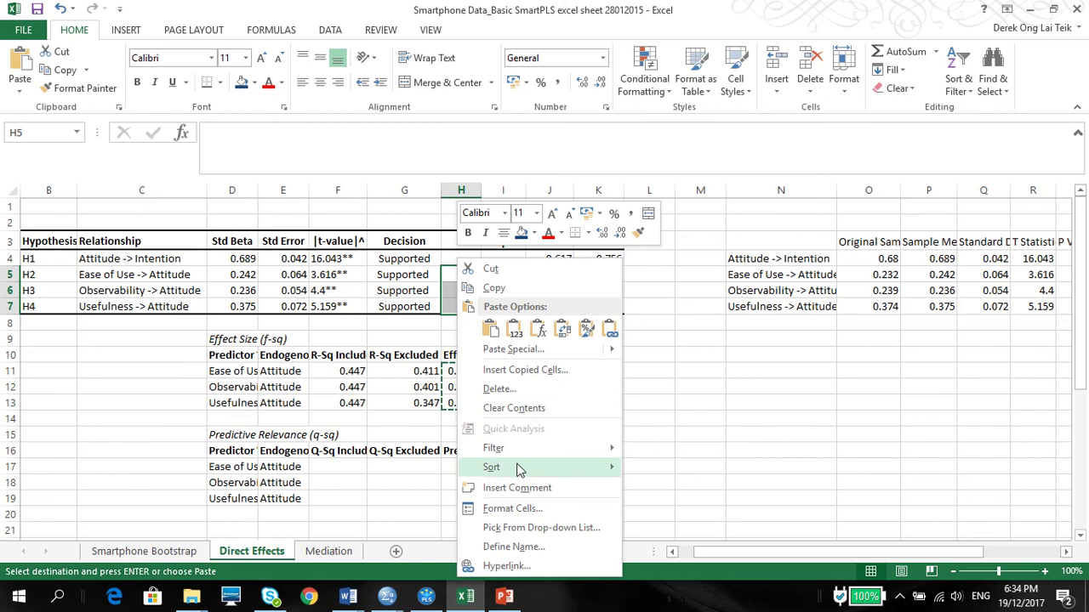
pyautogui.click(515, 332)
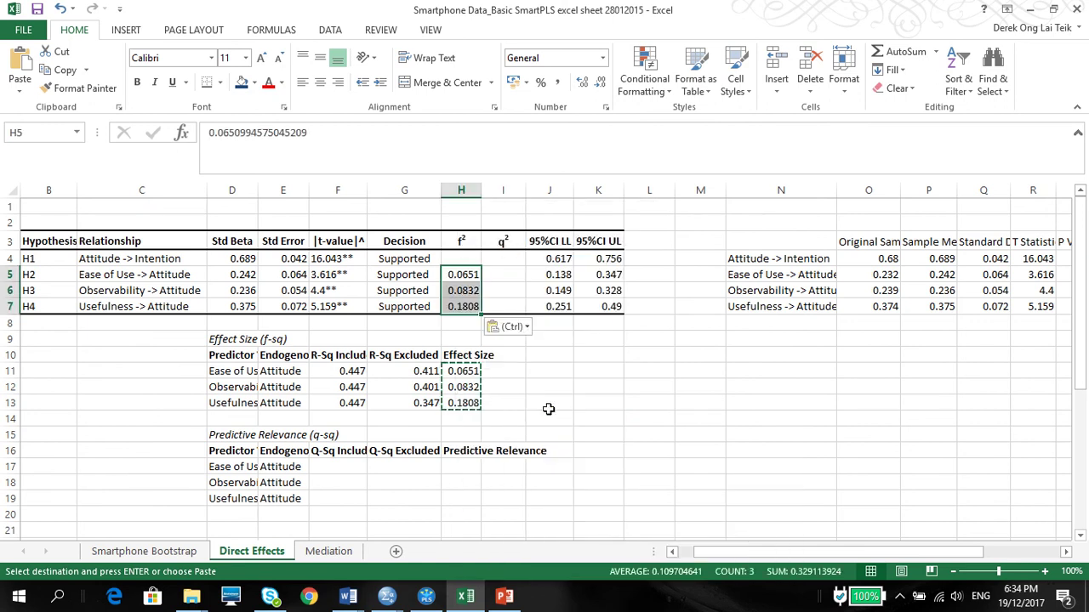
pyautogui.click(313, 310)
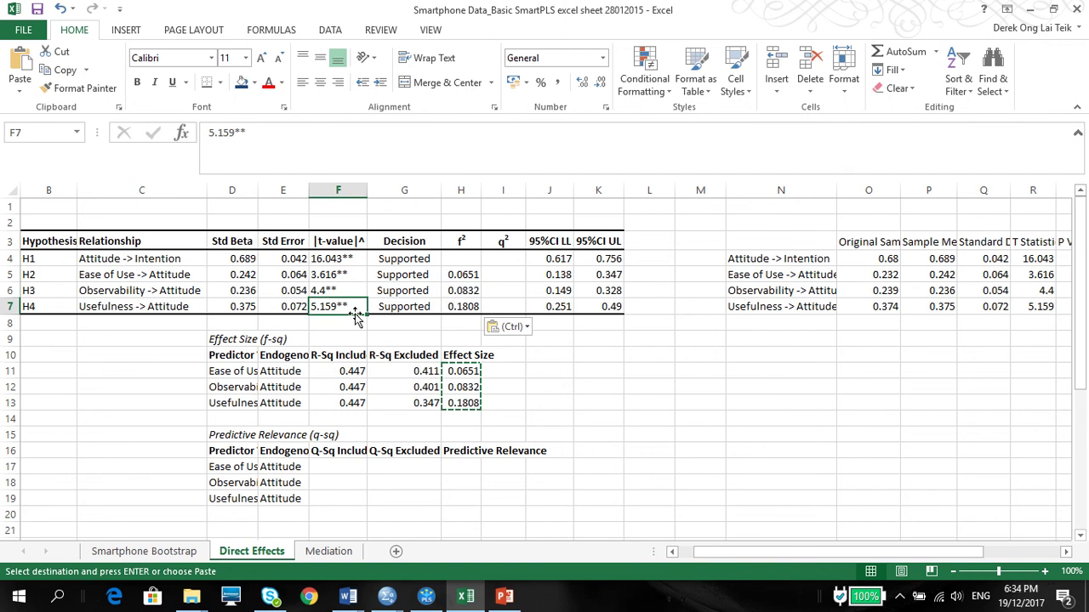
pyautogui.click(459, 306)
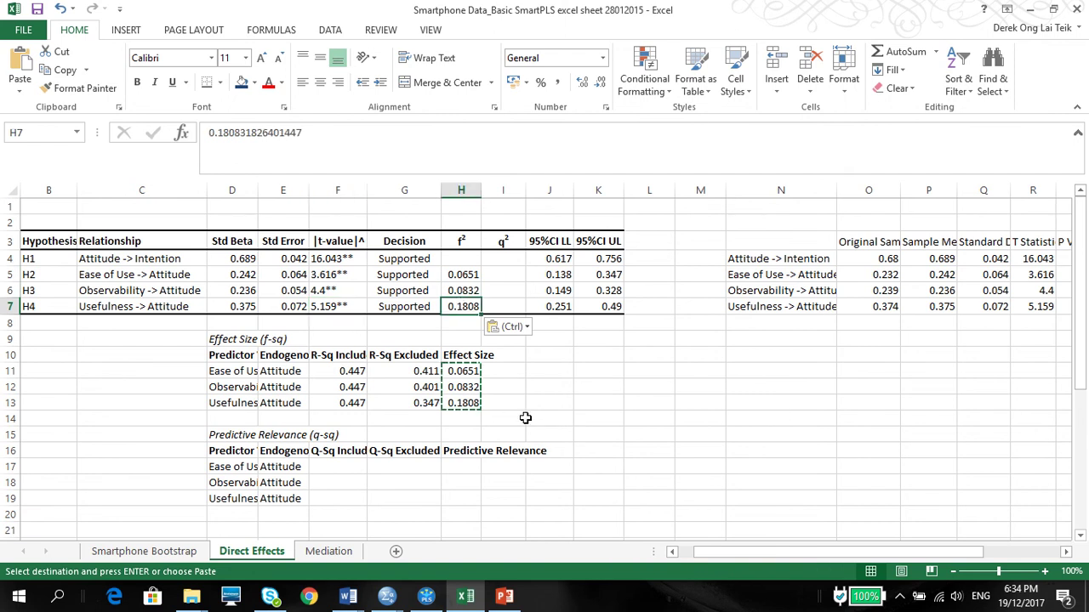
pyautogui.click(316, 309)
pyautogui.click(468, 306)
pyautogui.click(569, 437)
pyautogui.click(576, 398)
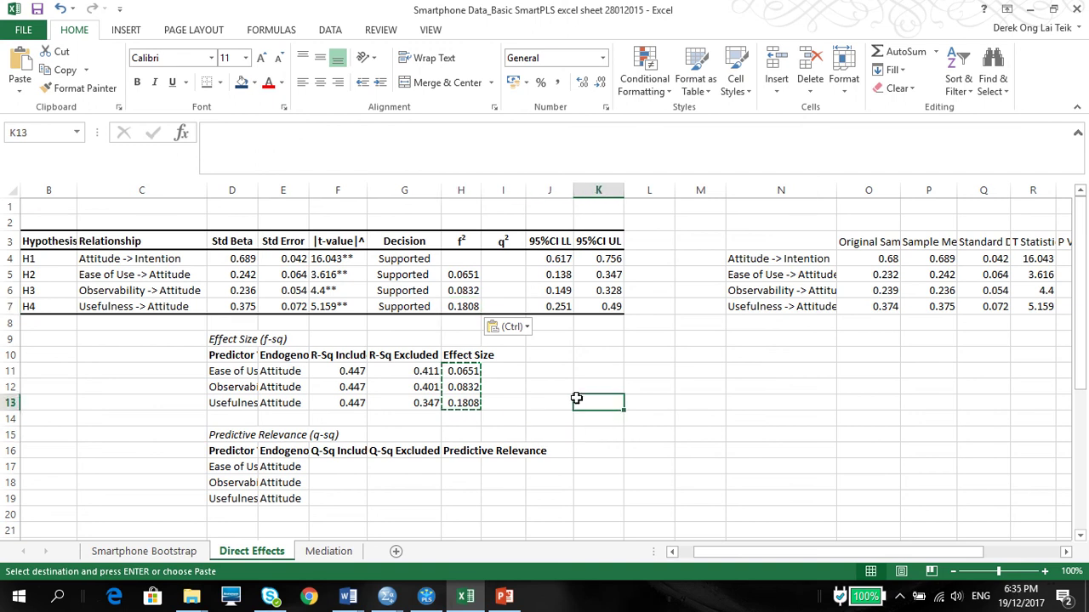
pyautogui.click(112, 308)
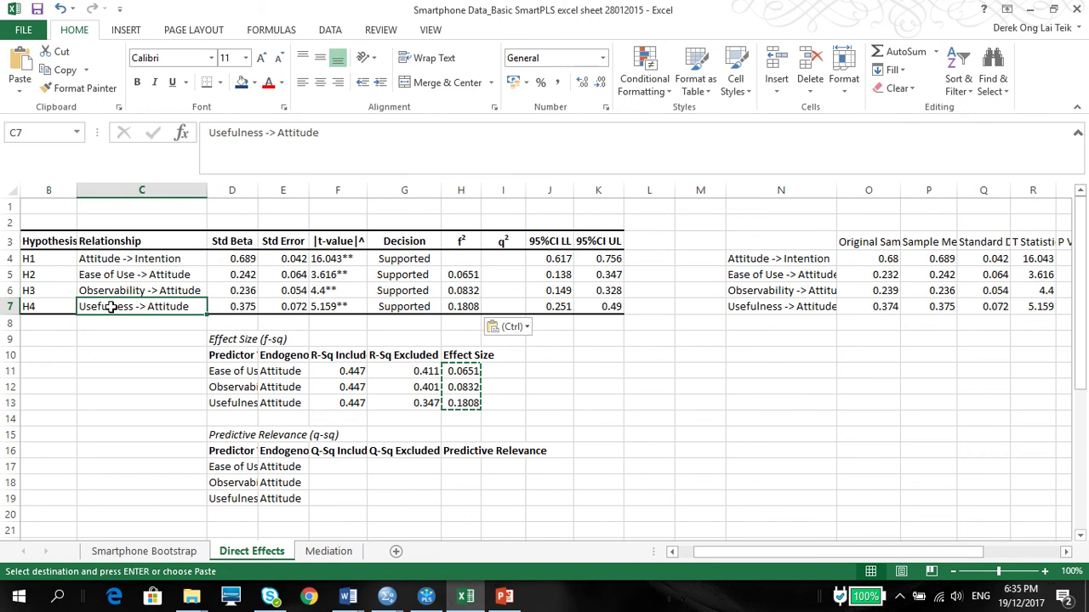
pyautogui.click(251, 308)
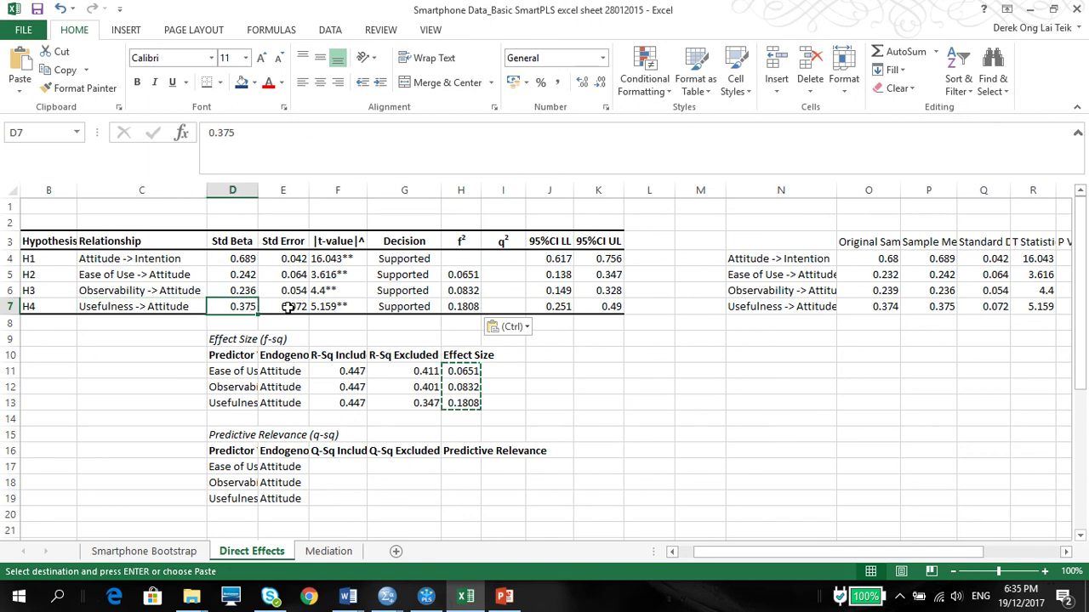
pyautogui.click(336, 311)
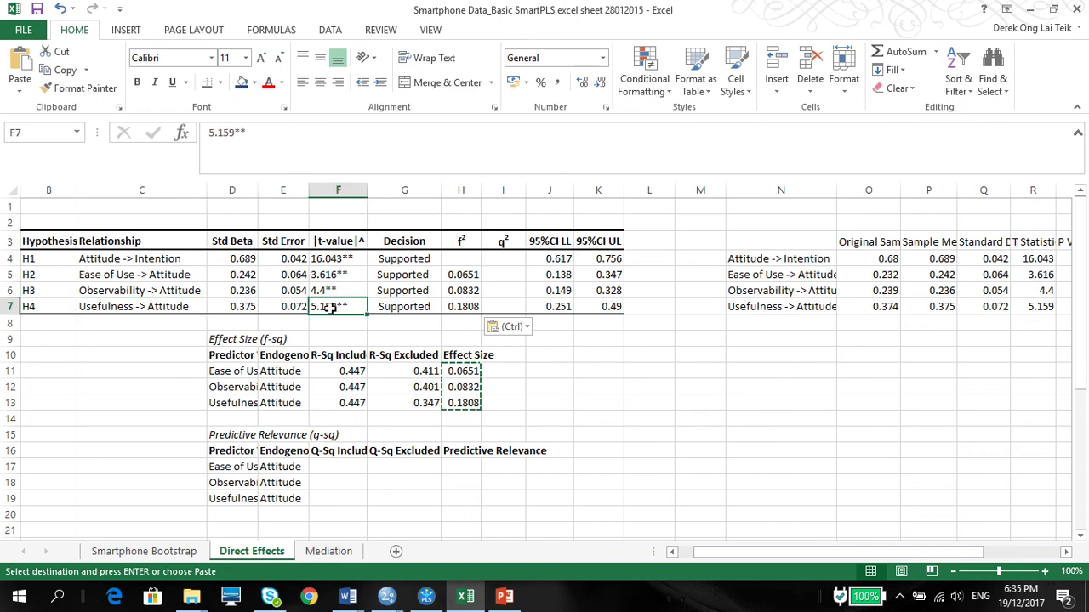
pyautogui.click(462, 312)
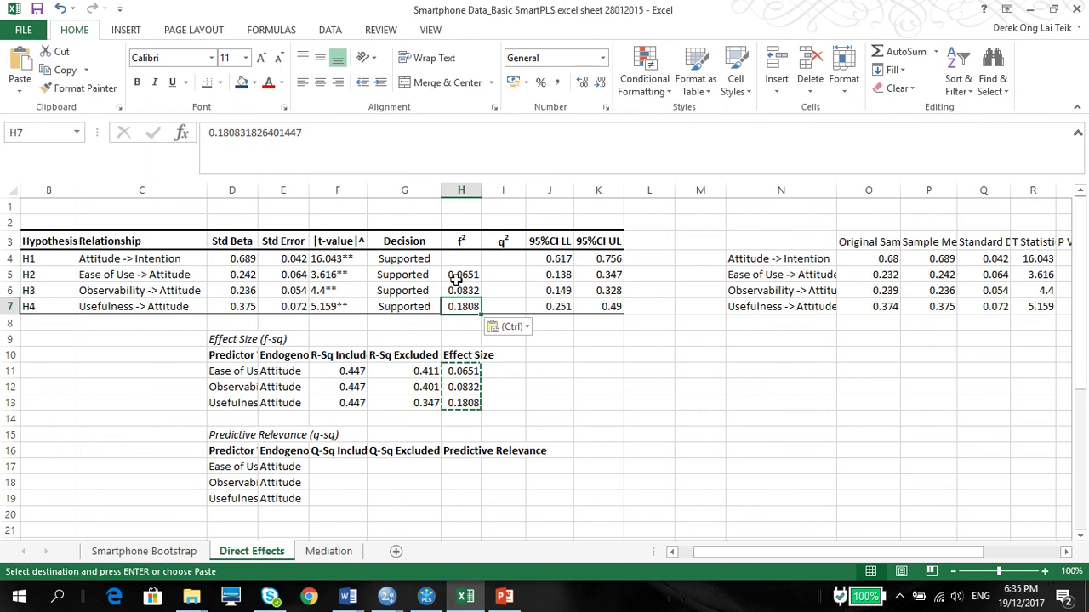
pyautogui.moveTo(459, 275); pyautogui.dragTo(460, 307)
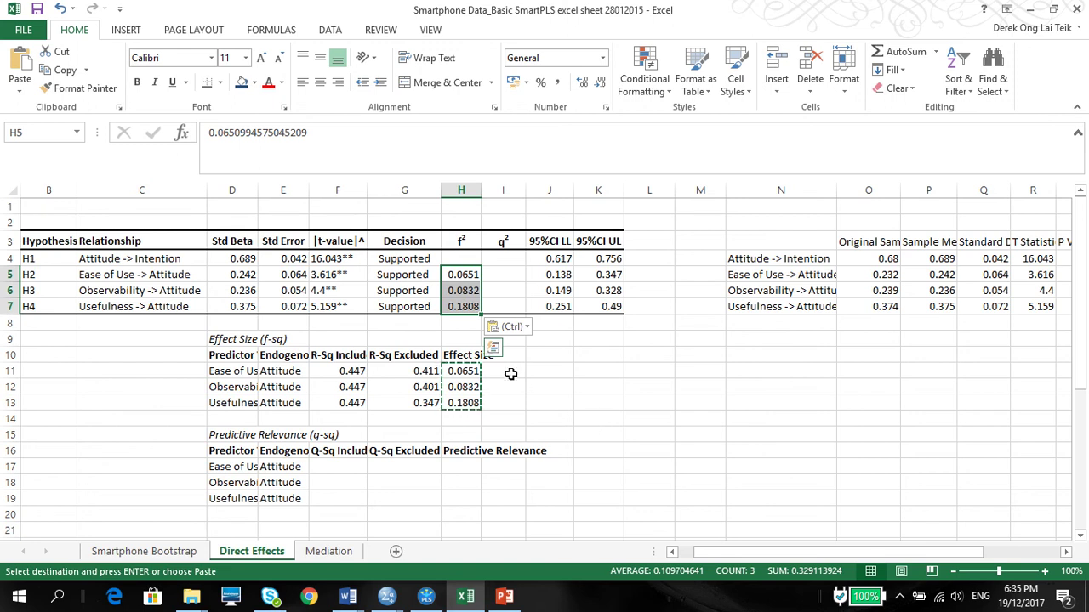
pyautogui.press('Escape')
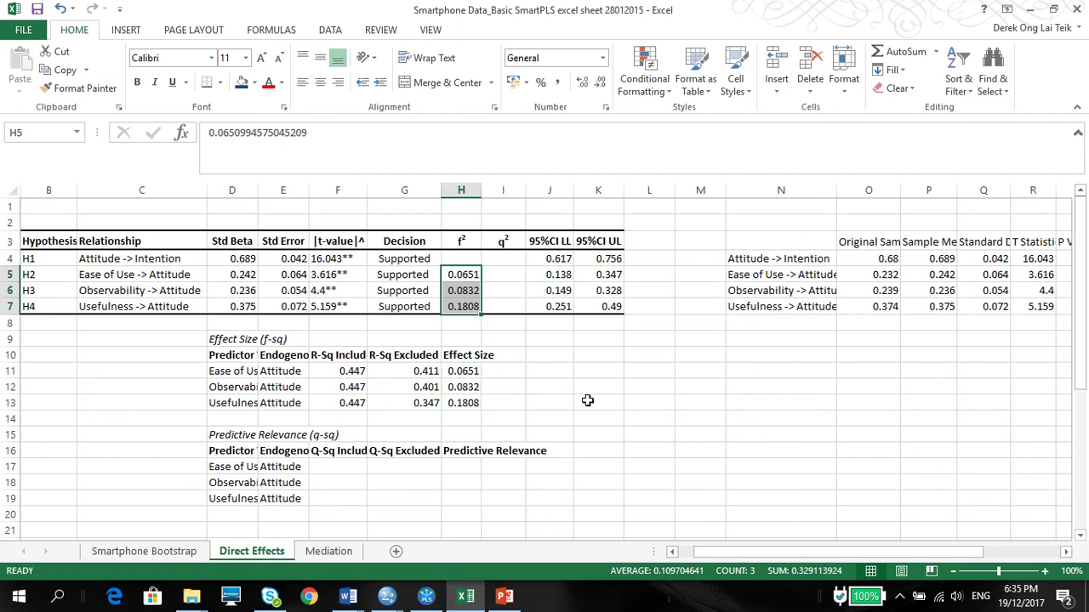
pyautogui.click(464, 330)
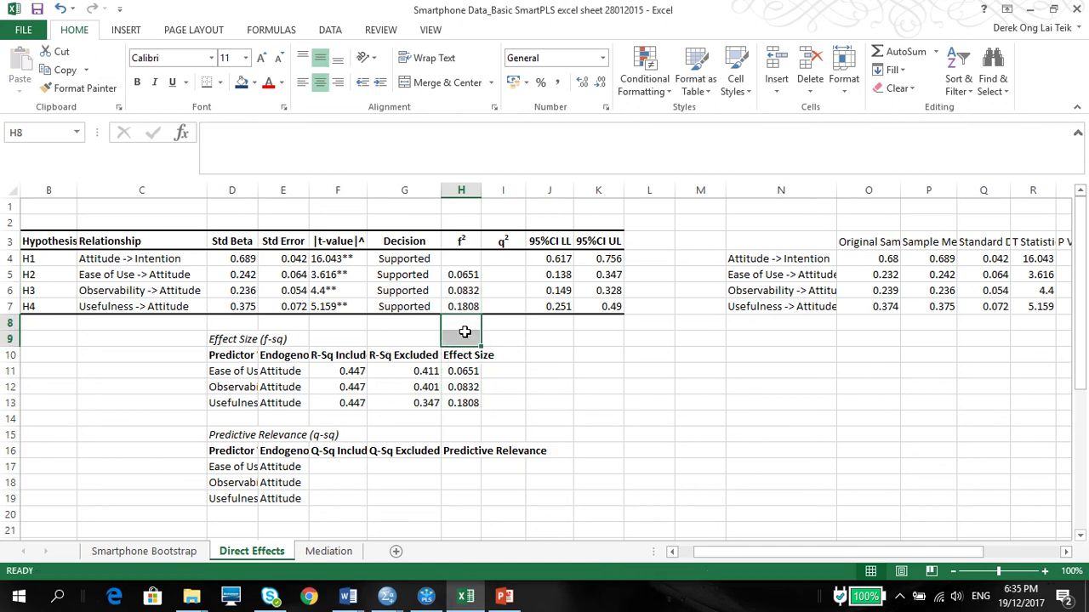
pyautogui.click(455, 290)
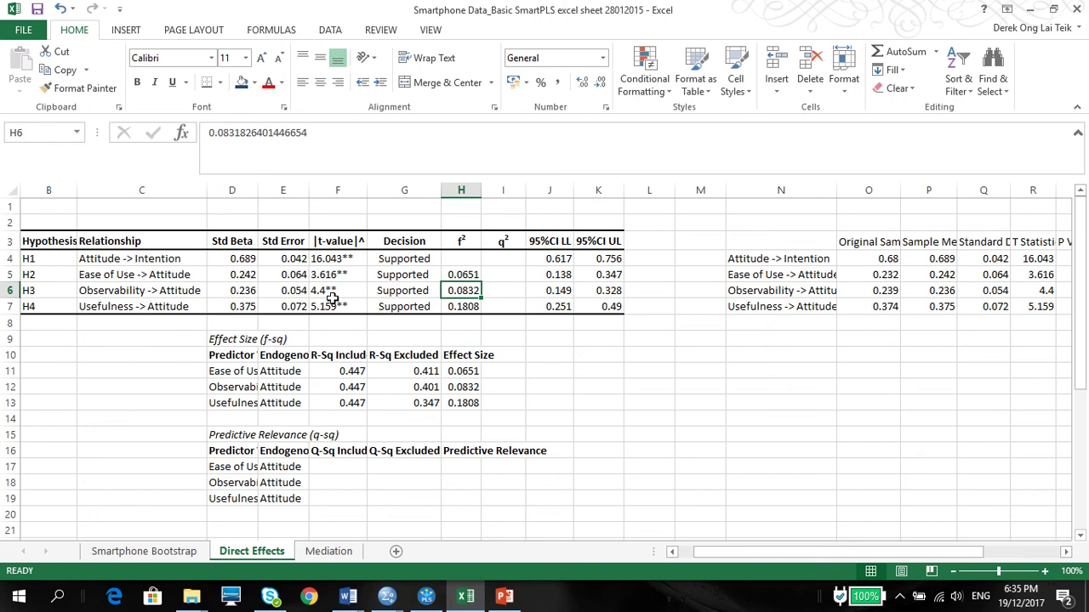
pyautogui.click(446, 281)
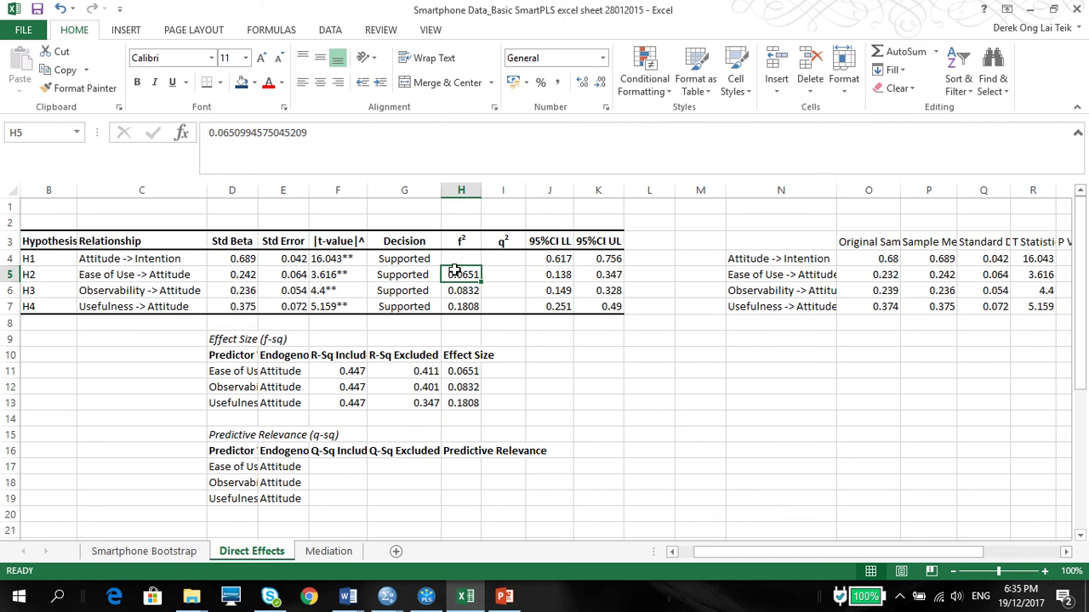
pyautogui.moveTo(400, 7)
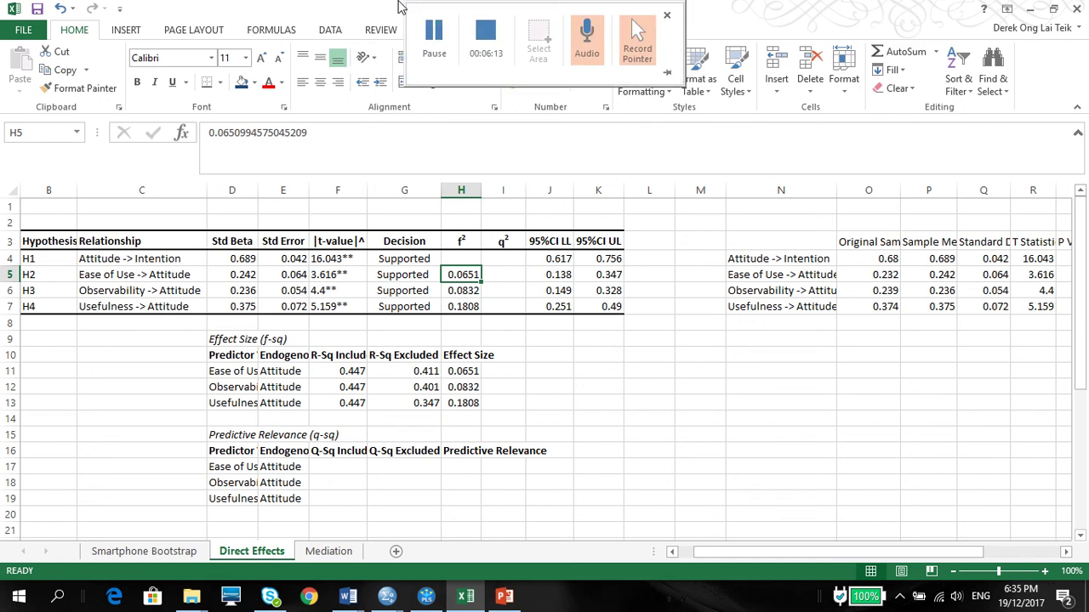